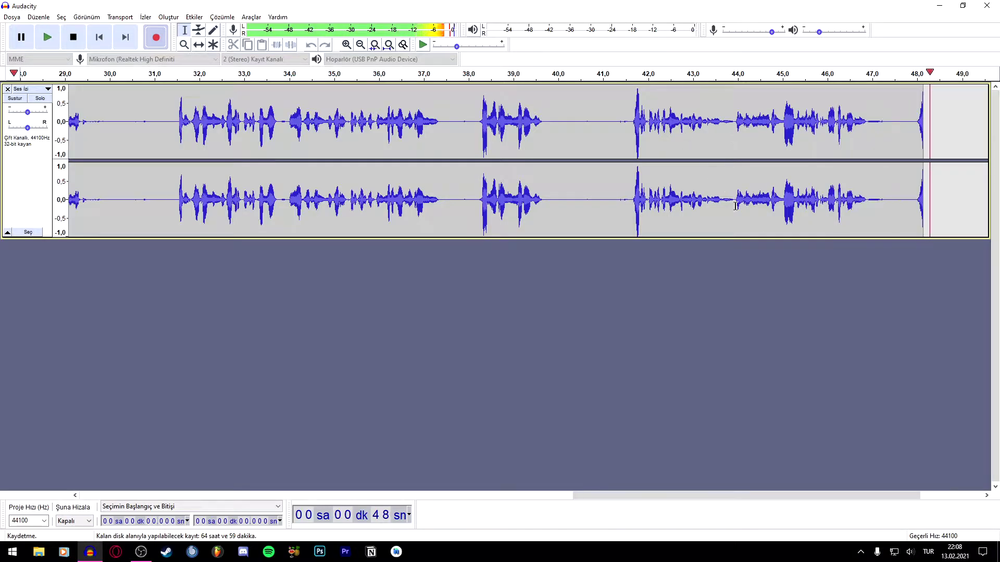
# Stop the audio recording and highlight the silent gap between about 40.2 and 41.3 seconds on the track
pyautogui.click(73, 37)
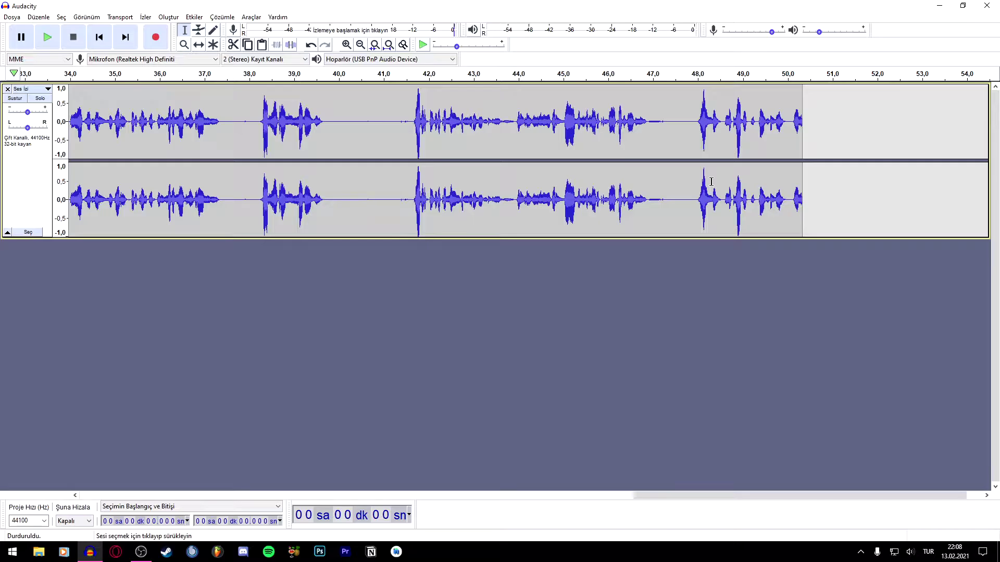
pyautogui.moveTo(348, 119); pyautogui.dragTo(395, 120)
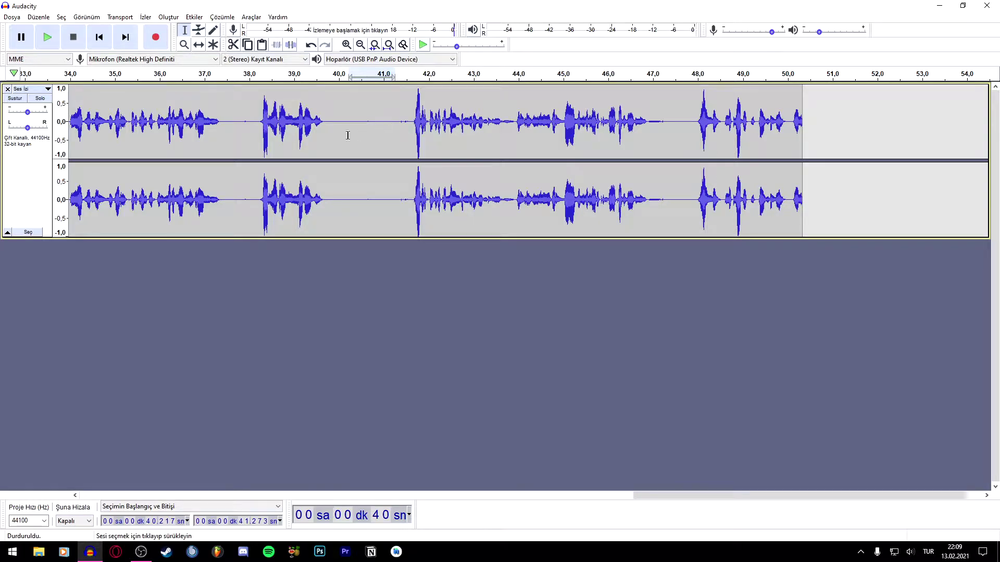
pyautogui.click(386, 124)
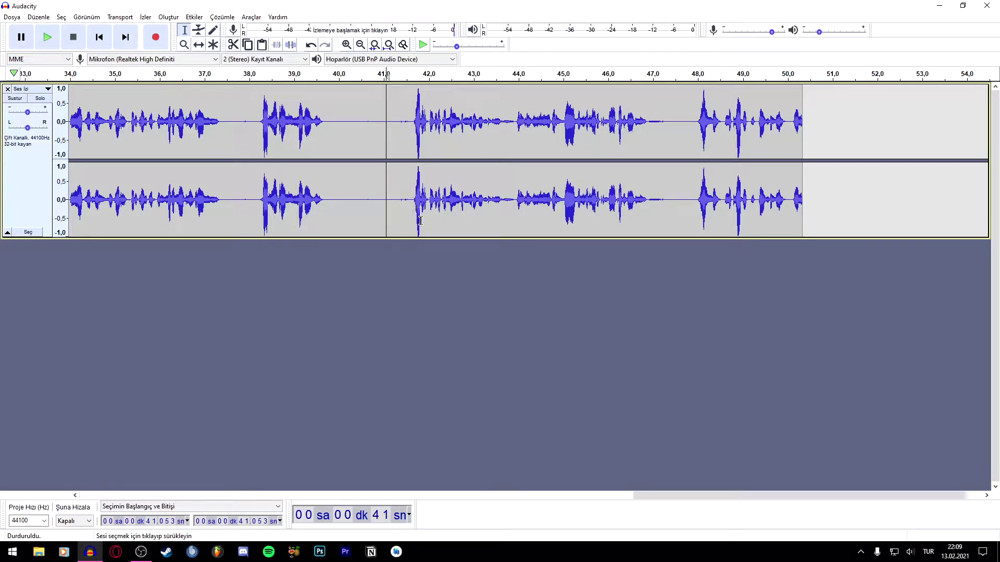
# Try Truncate Silence (Sessizliği Buda) on the whole recording with a silence duration of 0.2 seconds
pyautogui.hotkey('ctrl', 'a')
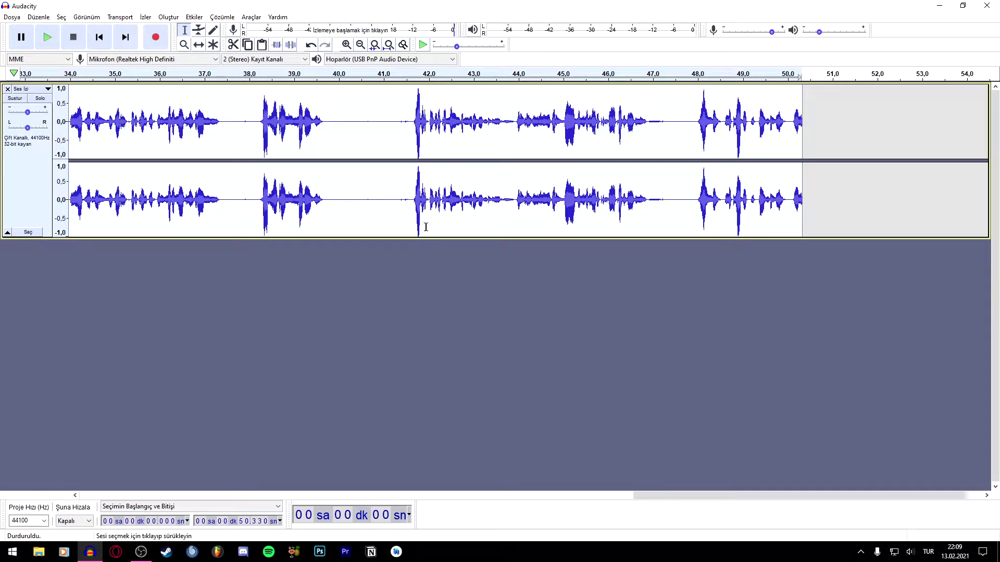
pyautogui.click(192, 17)
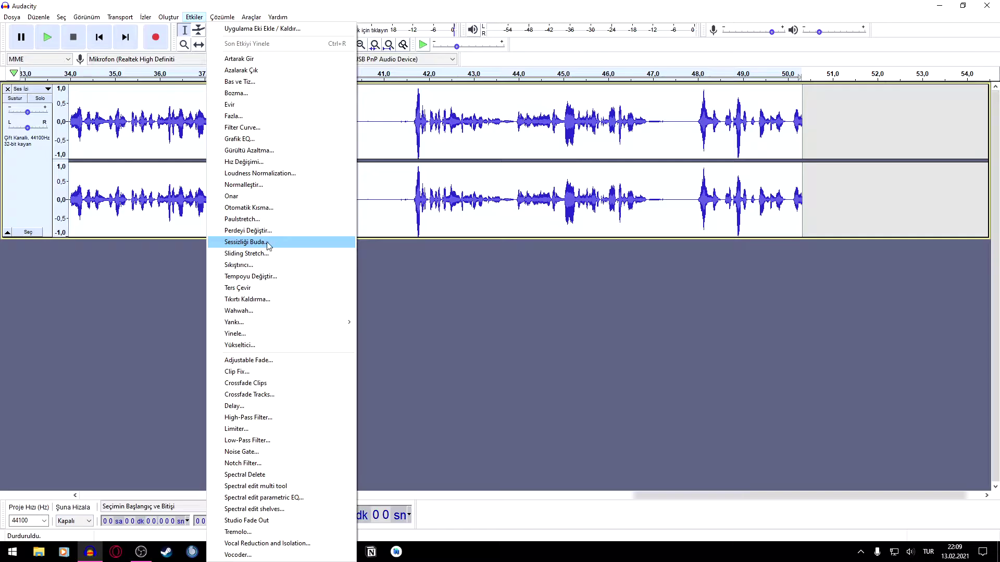
pyautogui.click(245, 242)
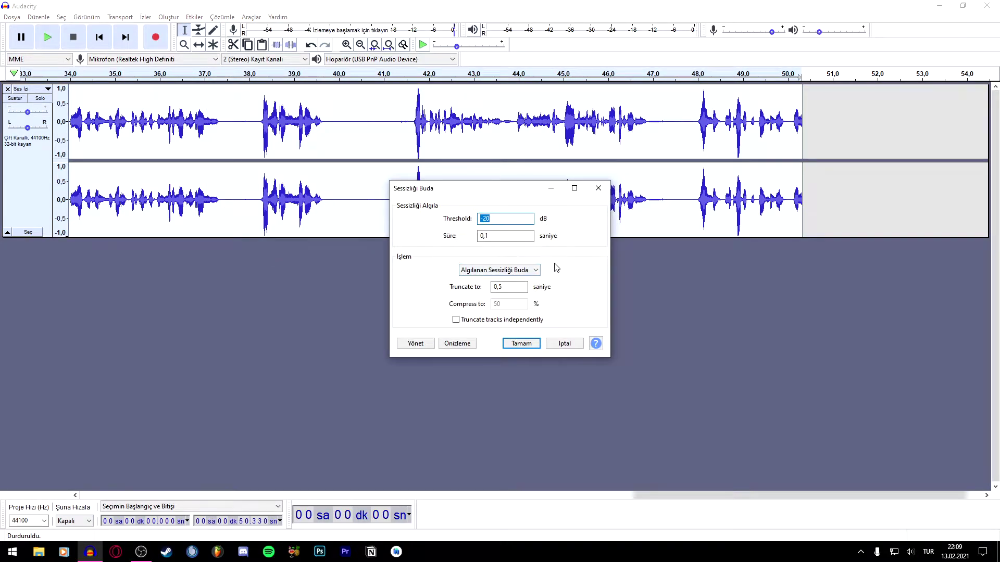
pyautogui.click(485, 237)
pyautogui.press('BackSpace')
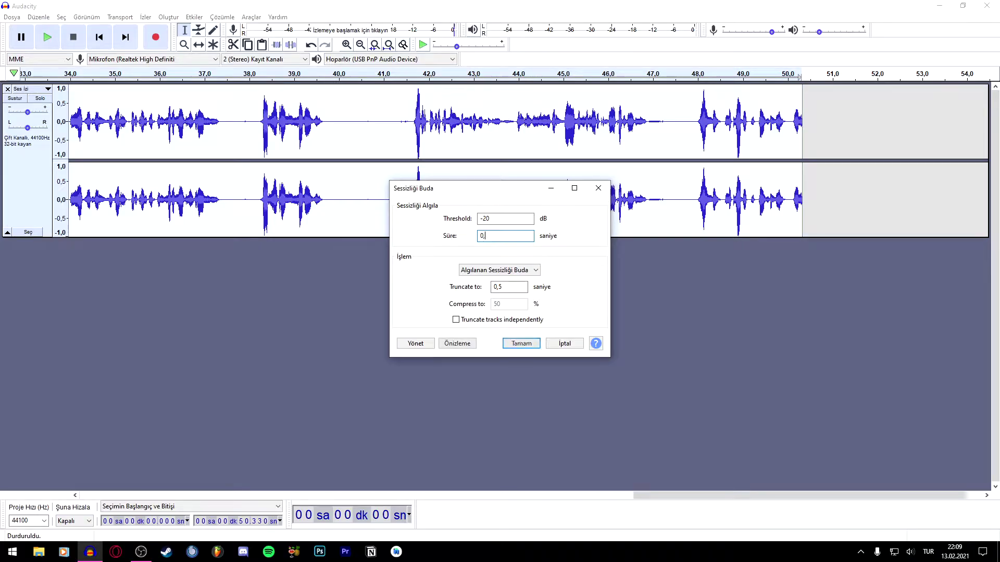
pyautogui.write('5')
pyautogui.press('BackSpace')
pyautogui.write('2')
pyautogui.click(522, 344)
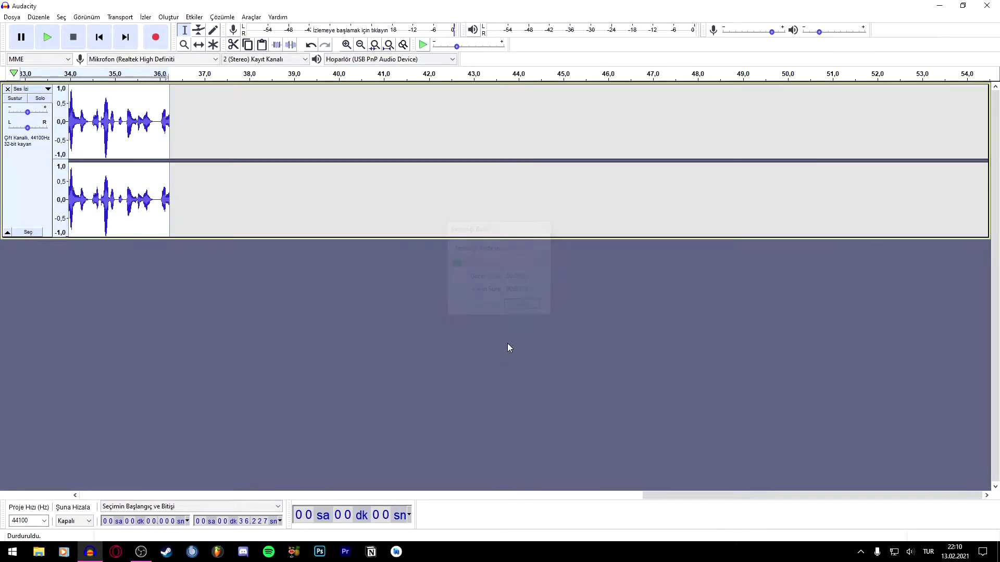
# Look over the shortened waveform and undo the silence truncation
pyautogui.moveTo(750, 495); pyautogui.dragTo(344, 507)
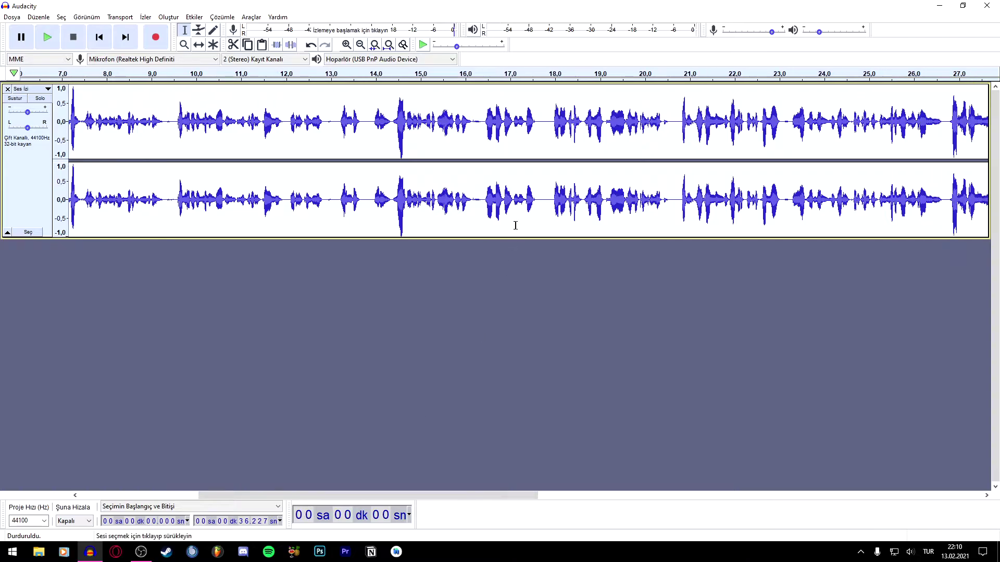
pyautogui.click(547, 189)
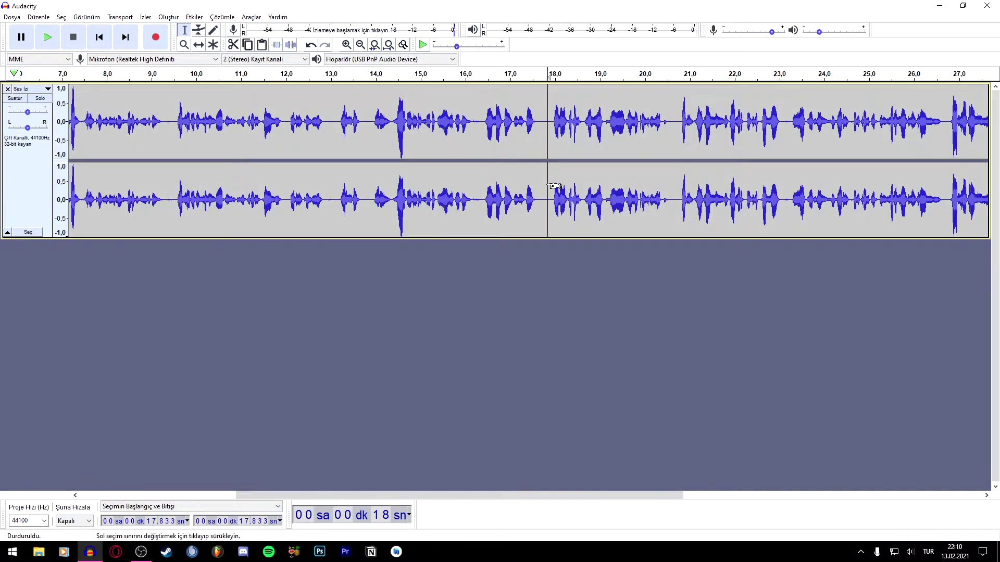
pyautogui.hotkey('ctrl', 'z')
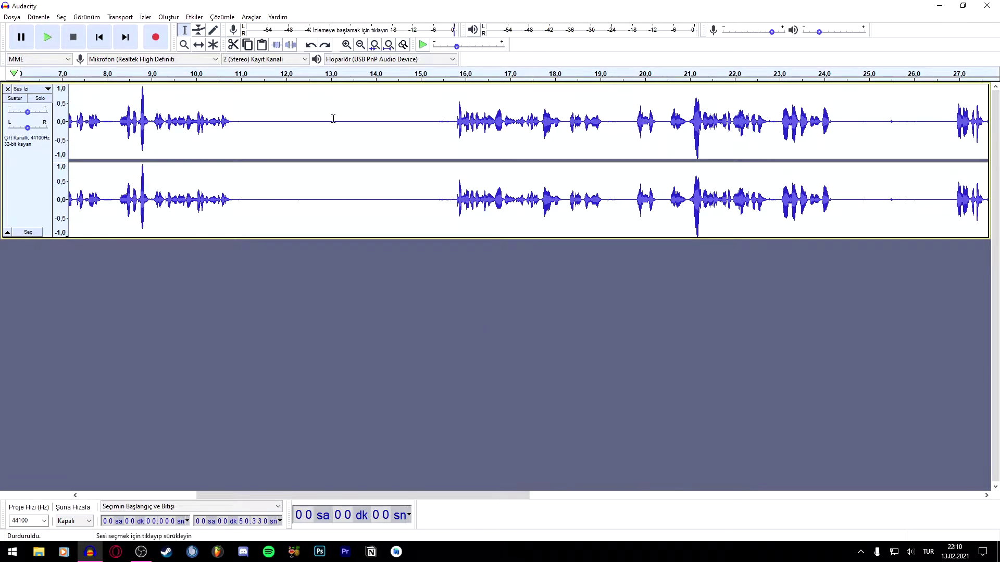
# Try Truncate Silence on the whole recording with the truncate-to length set to 0.2 seconds
pyautogui.click(194, 16)
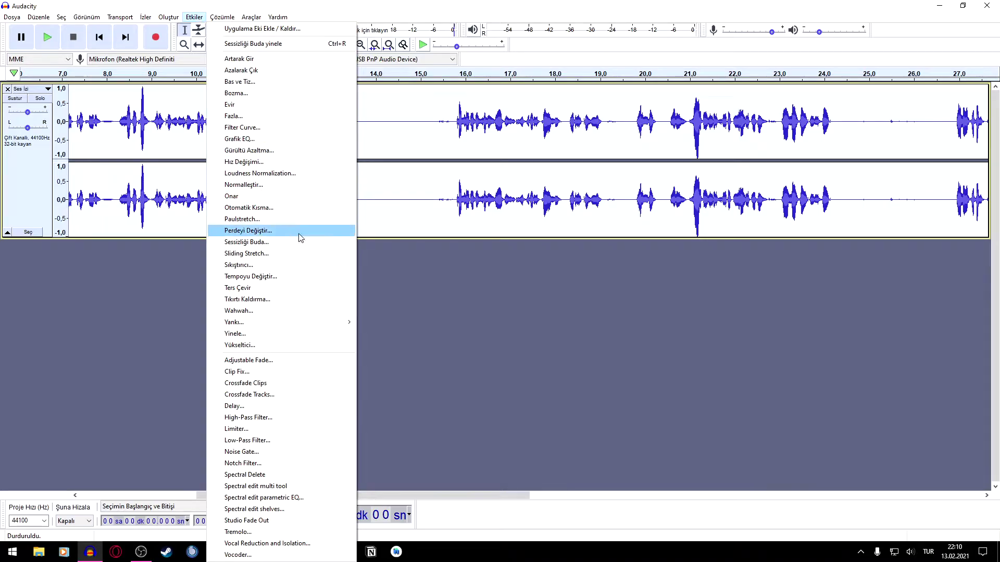
pyautogui.click(276, 243)
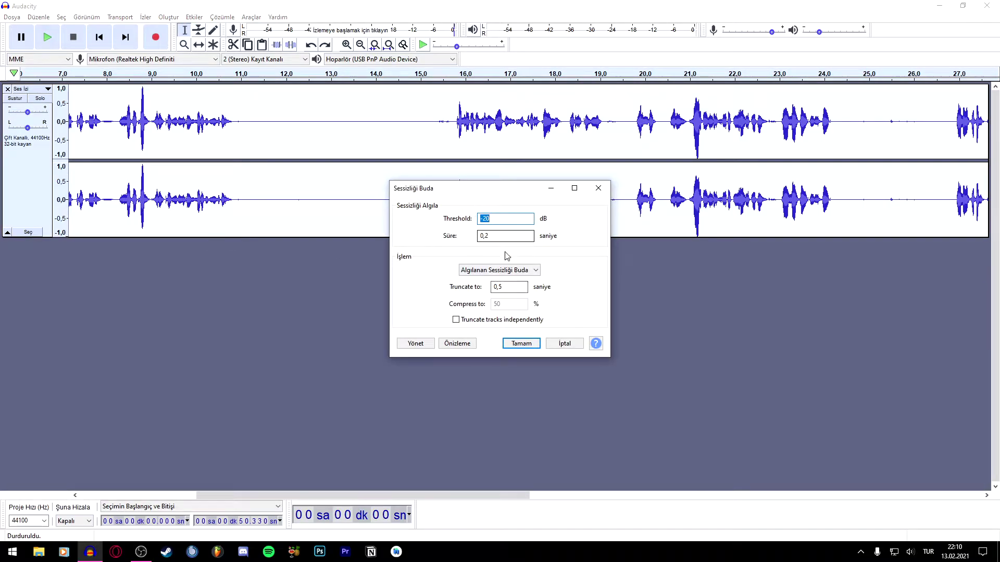
pyautogui.click(503, 289)
pyautogui.click(520, 344)
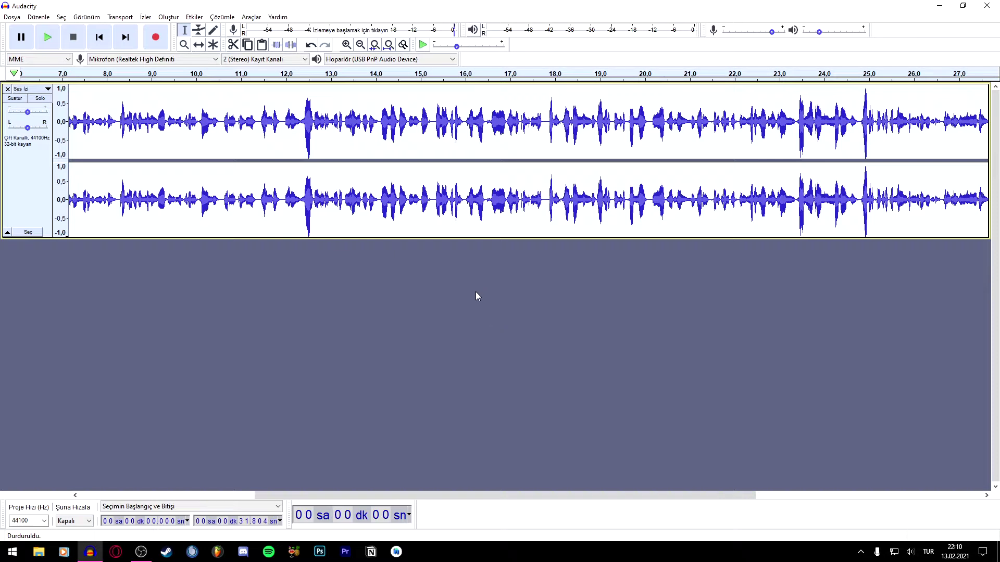
# Play the shortened recording from its beginning for several seconds to check how the speech flows
pyautogui.click(475, 295)
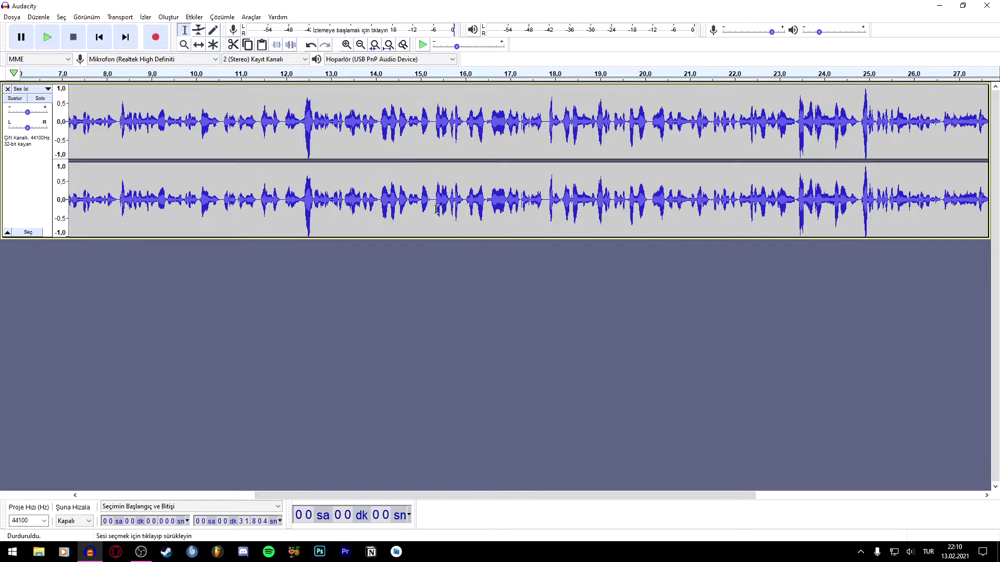
pyautogui.click(435, 189)
pyautogui.press('space')
pyautogui.hotkey('ctrl', '3')
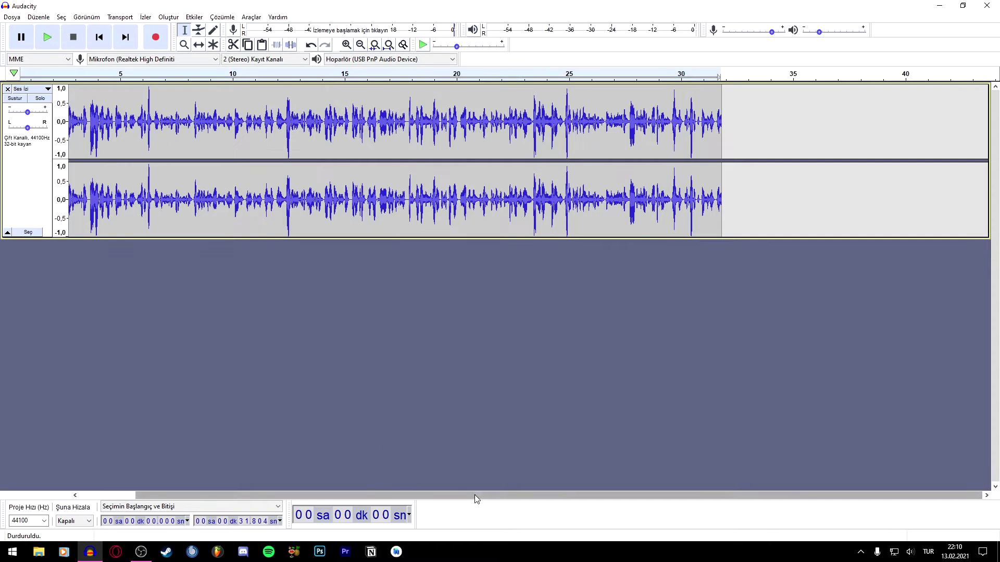
pyautogui.press('Home')
pyautogui.press('space')
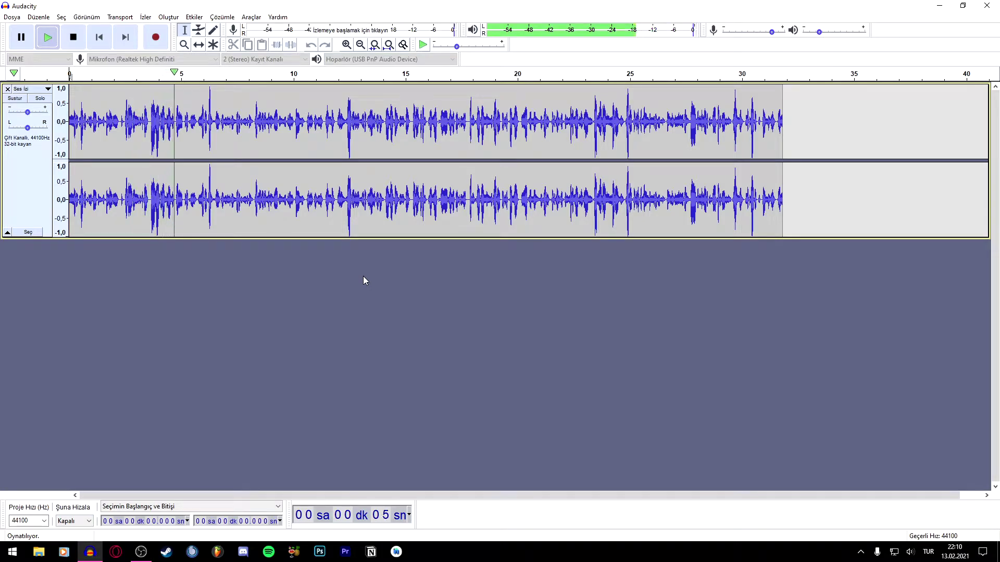
pyautogui.press('space')
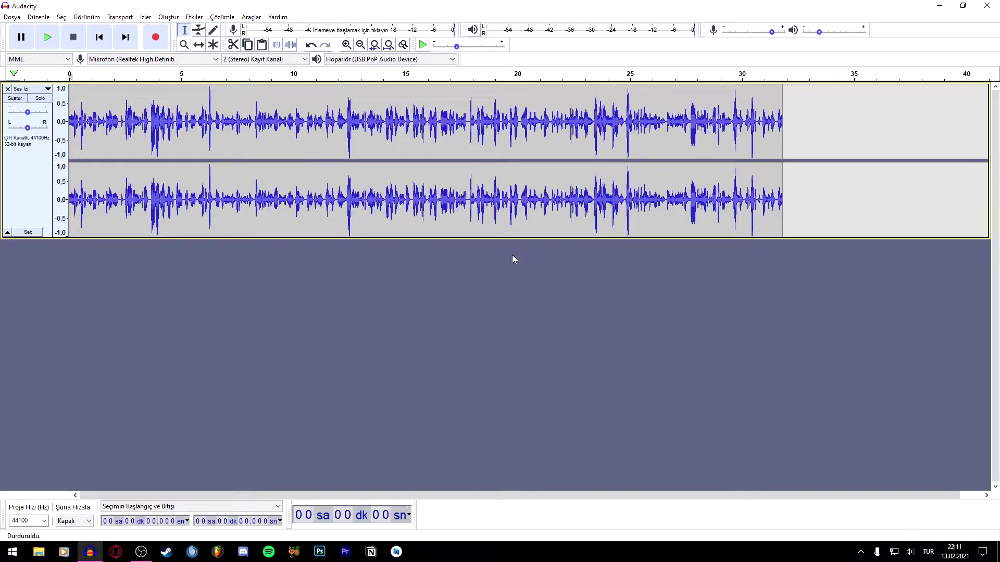
# Undo the truncation and try Truncate Silence again with both the duration and the truncate-to length at 0.1 seconds
pyautogui.hotkey('ctrl', 'z')
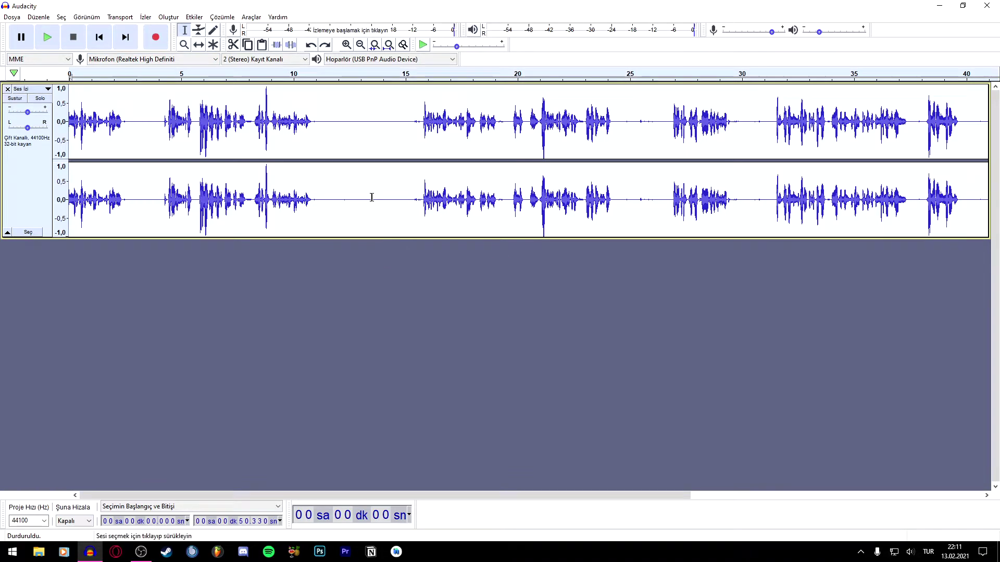
pyautogui.click(195, 18)
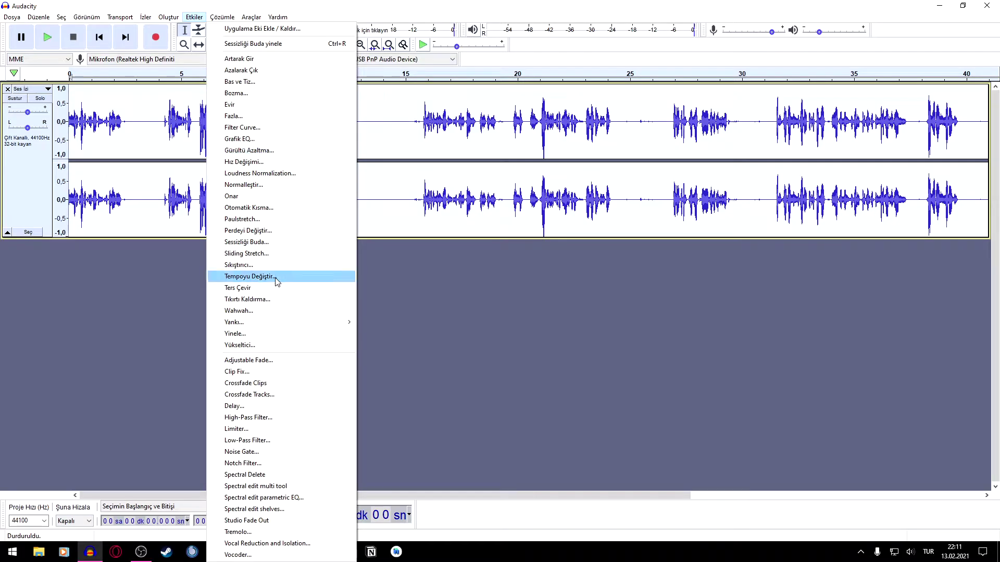
pyautogui.click(245, 242)
pyautogui.click(501, 236)
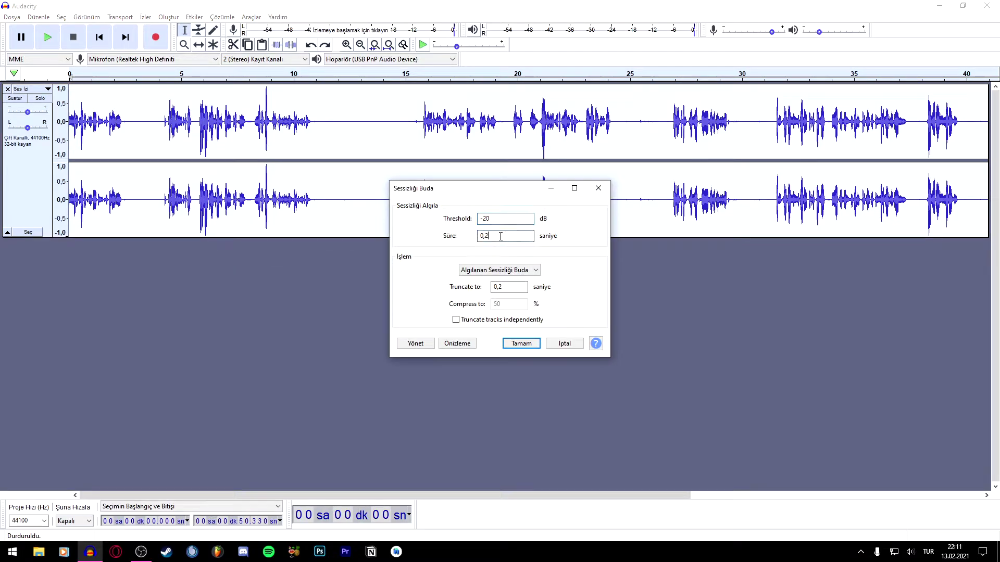
pyautogui.press('BackSpace')
pyautogui.write('1')
pyautogui.click(531, 287)
pyautogui.press('BackSpace')
pyautogui.write('1')
pyautogui.click(527, 346)
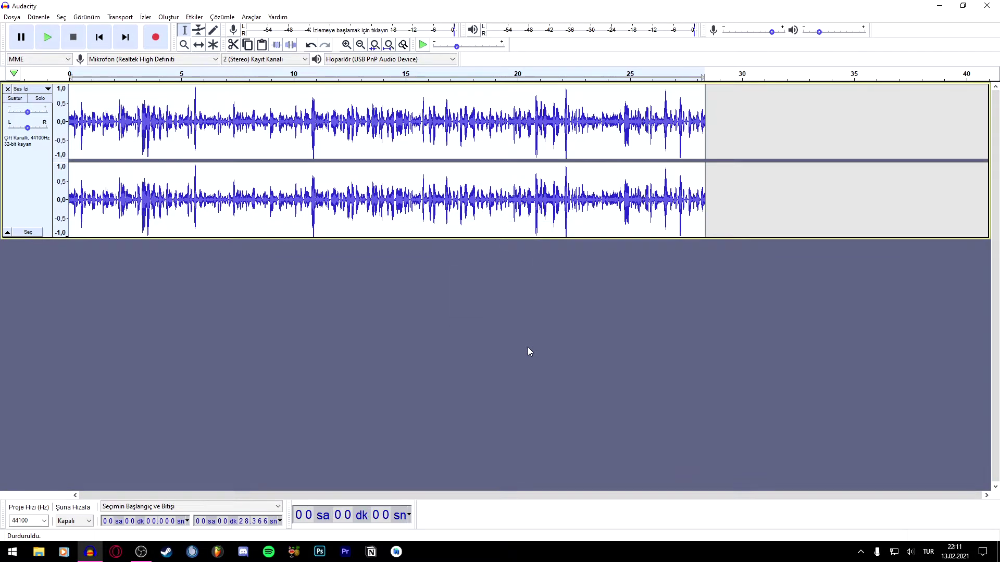
# Listen to the more tightly truncated recording from about 2.8 seconds
pyautogui.click(519, 254)
pyautogui.click(157, 182)
pyautogui.scroll(1, 258, 188)
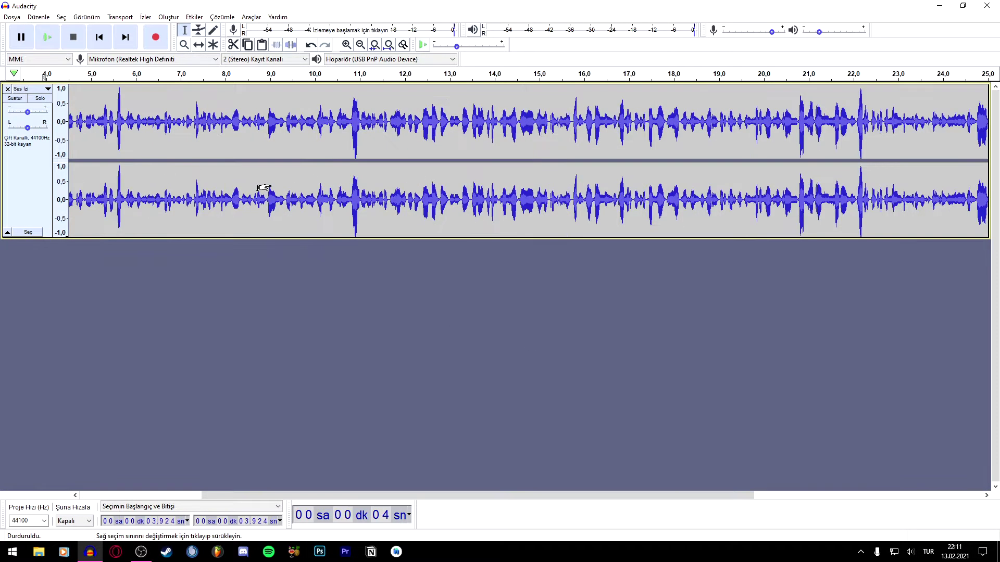
pyautogui.scroll(1, 263, 188)
pyautogui.scroll(-1, 262, 186)
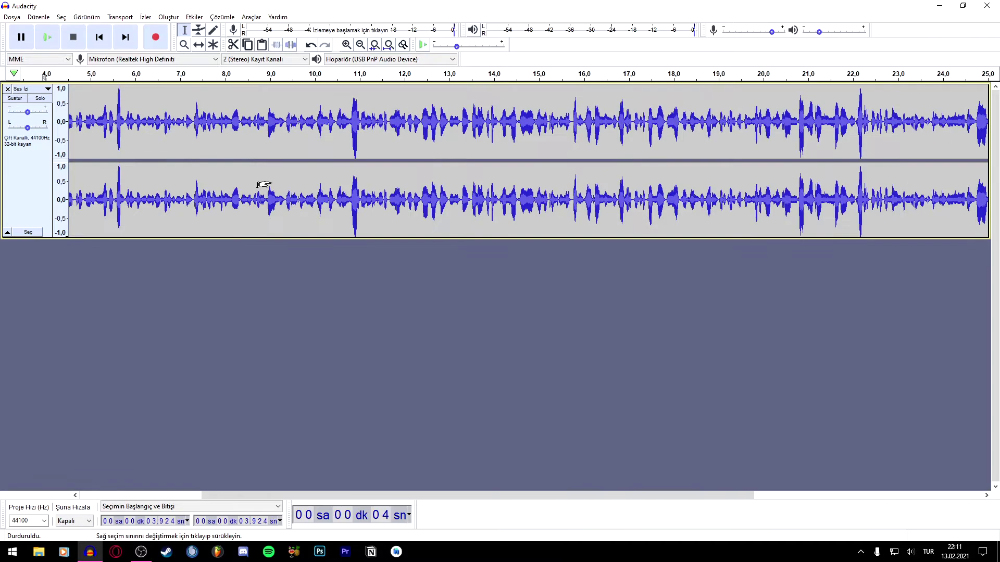
pyautogui.scroll(-1, 138, 156)
pyautogui.click(71, 157)
pyautogui.press('space')
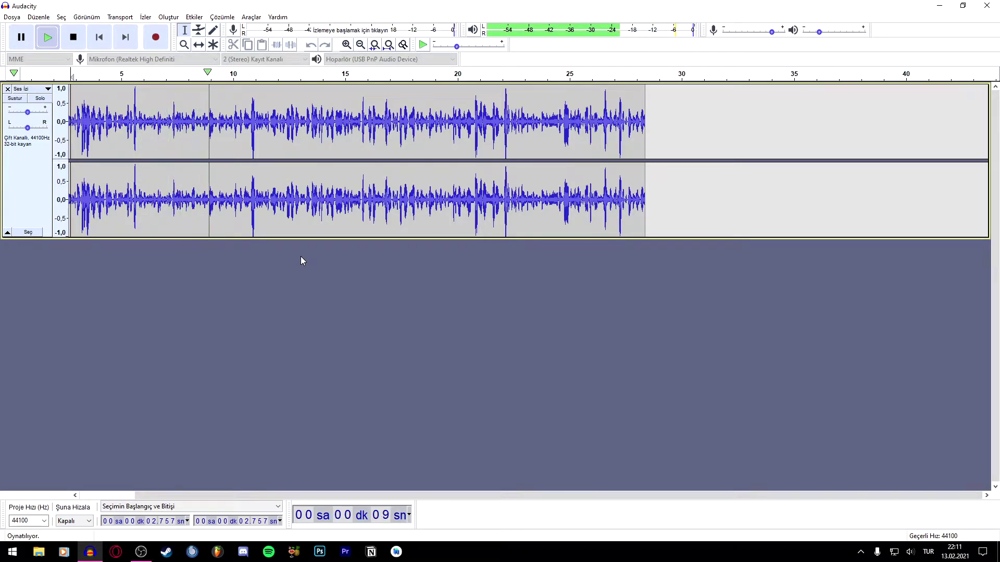
pyautogui.press('space')
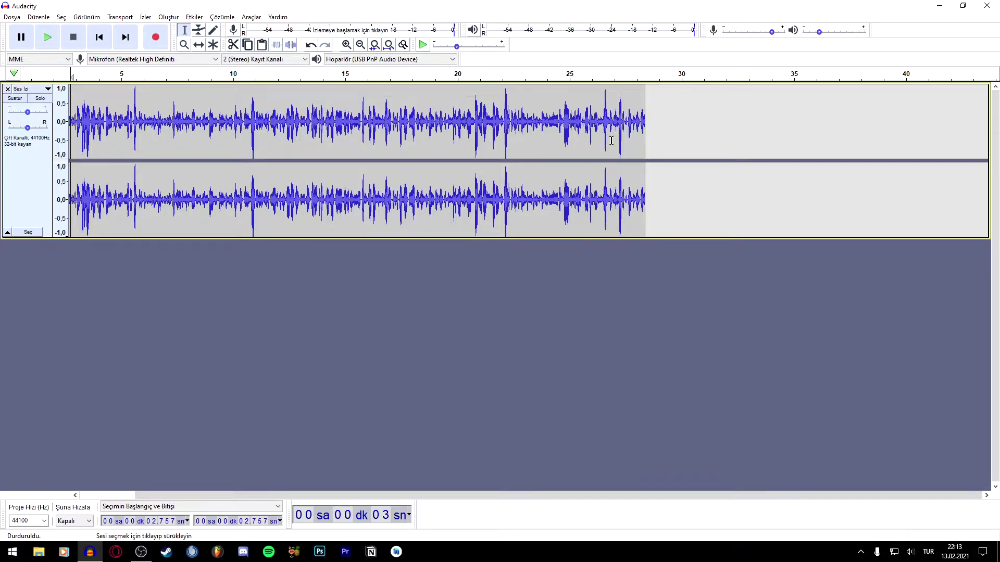
# Undo the 0.1-second silence truncation
pyautogui.moveTo(645, 130); pyautogui.dragTo(476, 128)
pyautogui.click(555, 140)
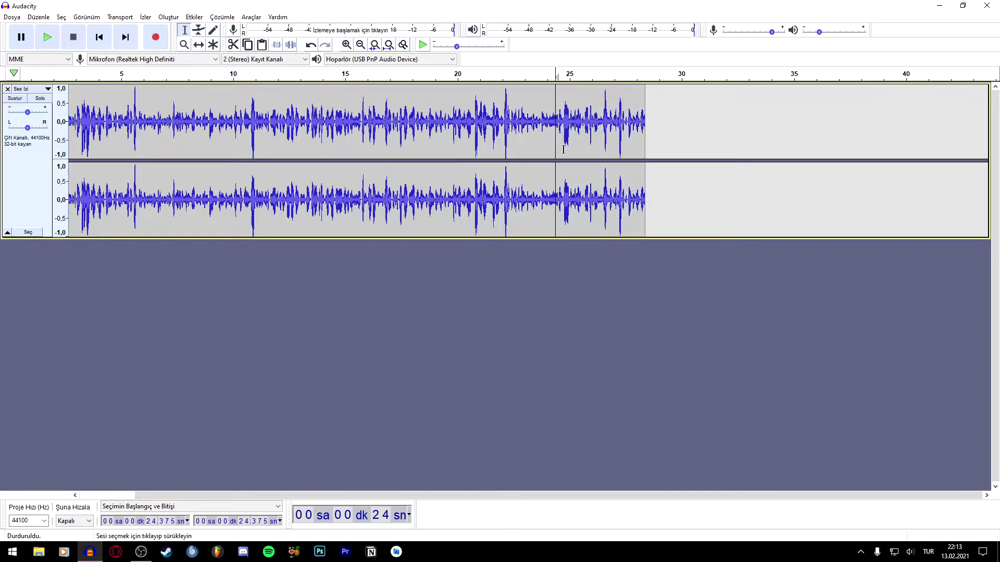
pyautogui.hotkey('ctrl', 'z')
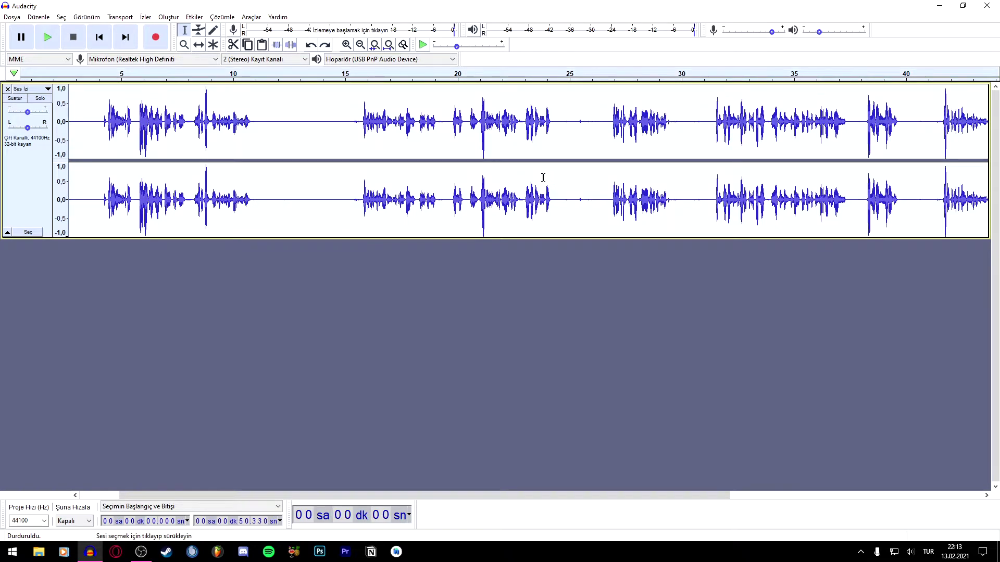
# Apply Truncate Silence to the whole recording with a silence duration of 0.2 seconds and a re-entered truncate-to length
pyautogui.click(194, 17)
pyautogui.click(245, 242)
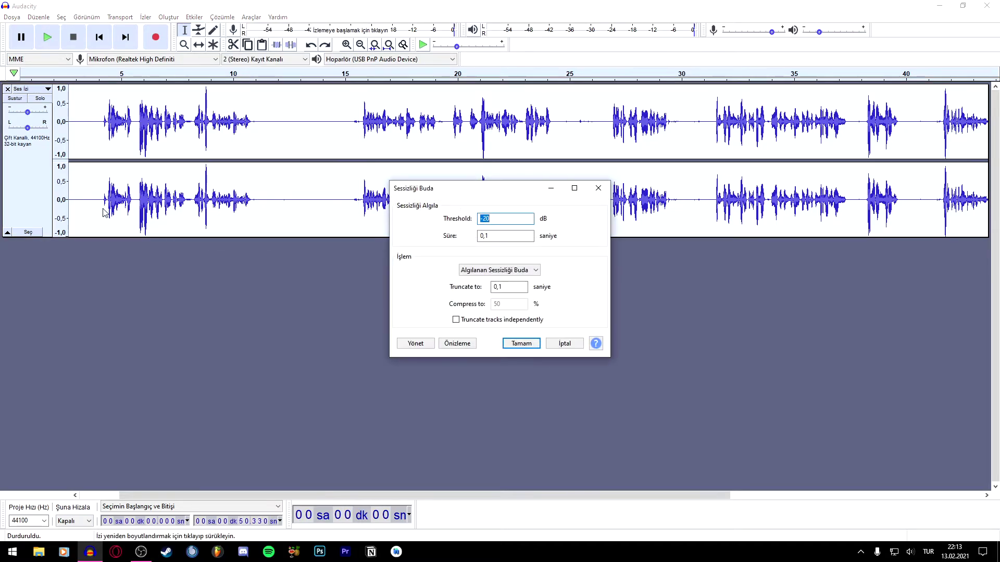
pyautogui.doubleClick(505, 236)
pyautogui.write('0,1')
pyautogui.press('BackSpace')
pyautogui.write('2')
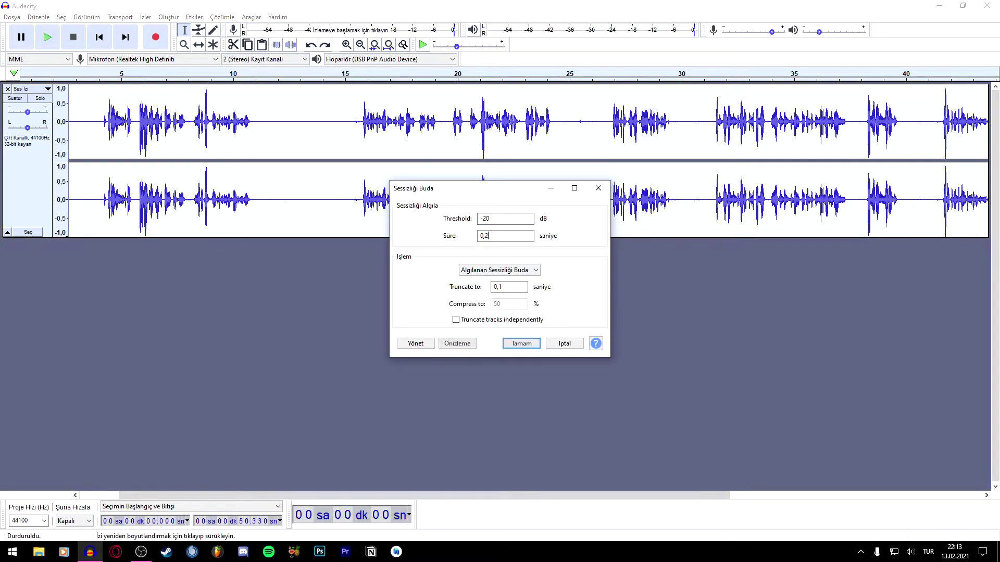
pyautogui.doubleClick(515, 287)
pyautogui.write('0,')
pyautogui.write('1')
pyautogui.click(530, 342)
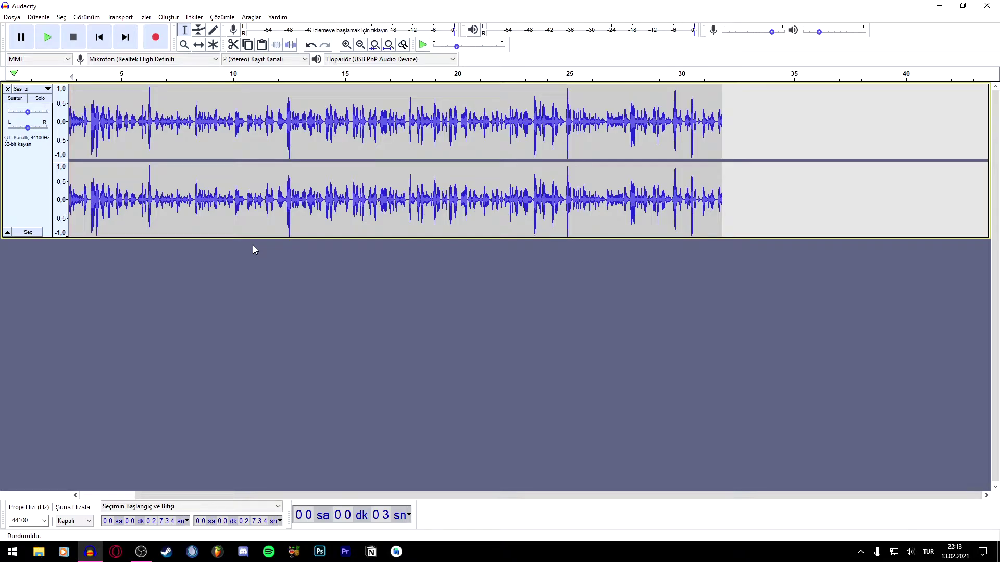
# Play the truncated recording from about 2.7 seconds and again from about 16 seconds to check the result
pyautogui.press('space')
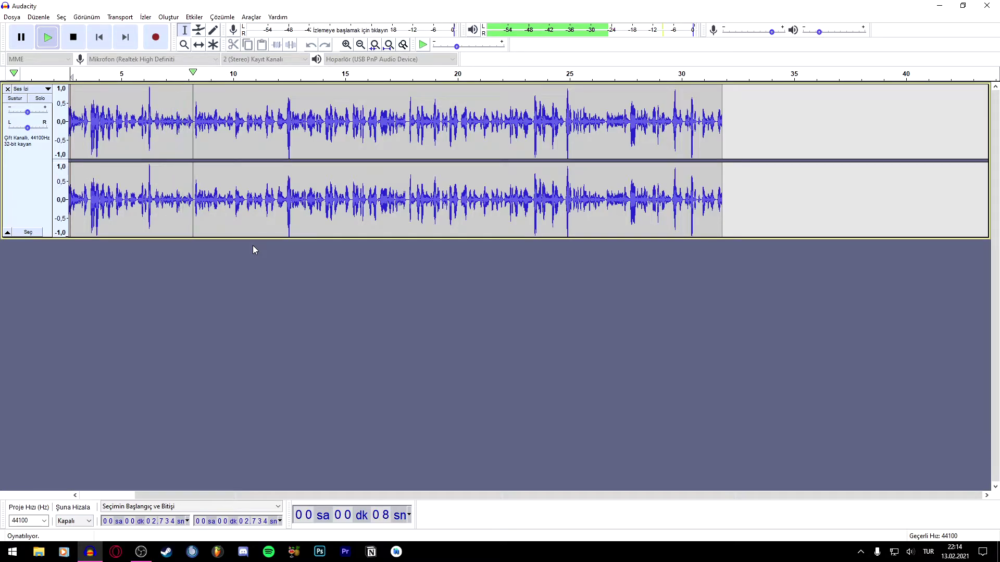
pyautogui.press('space')
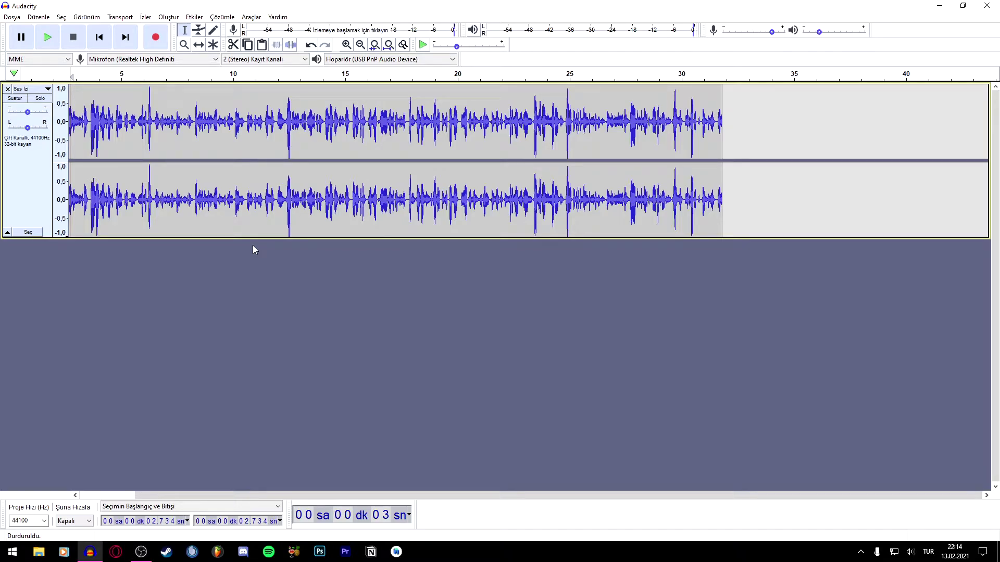
pyautogui.keyDown('ctrl'); pyautogui.scroll(2, 409, 183); pyautogui.keyUp('ctrl')
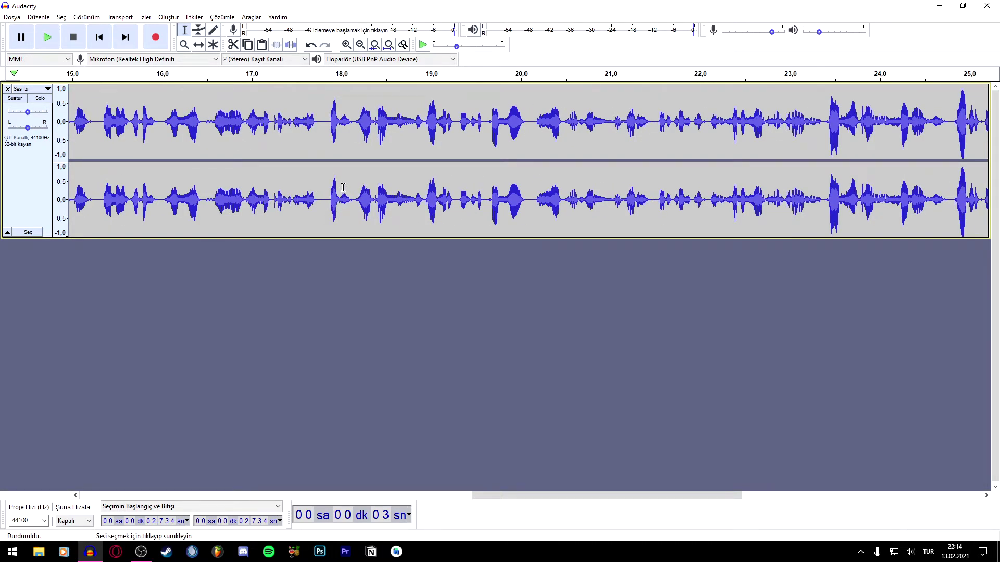
pyautogui.click(167, 134)
pyautogui.press('space')
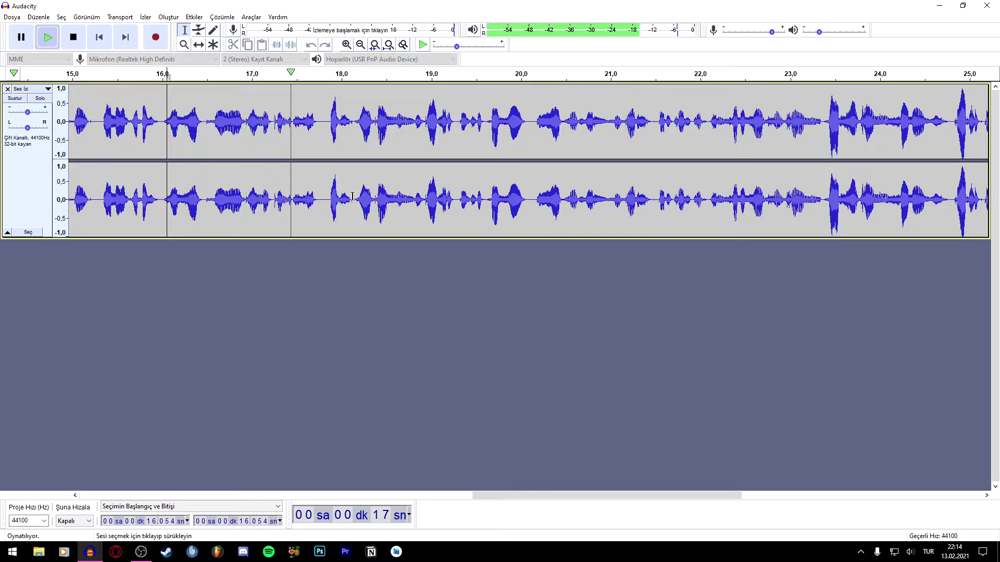
# Stop playback and select the short silent gap in the recording from about 17.73 to 17.87 seconds
pyautogui.press('space')
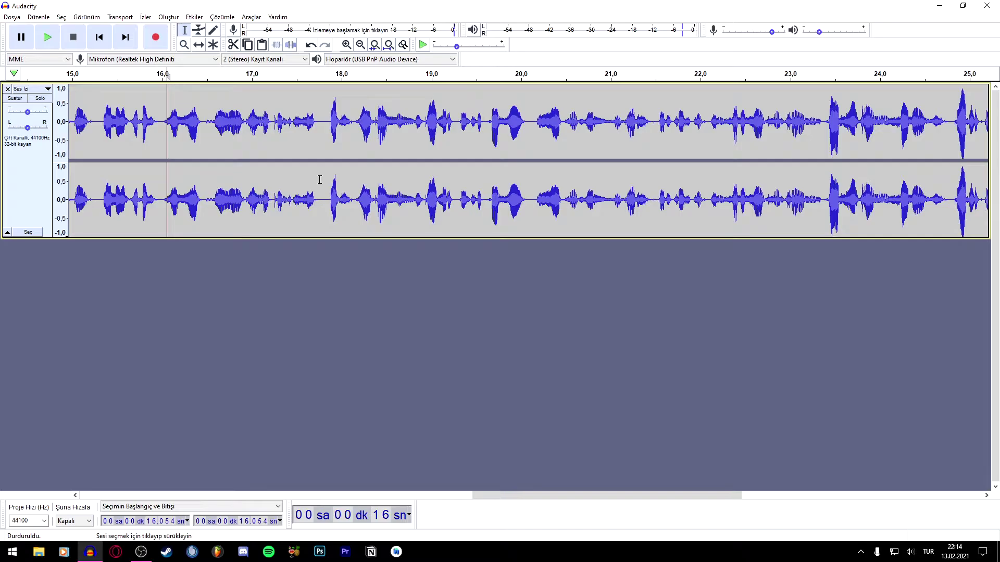
pyautogui.click(324, 127)
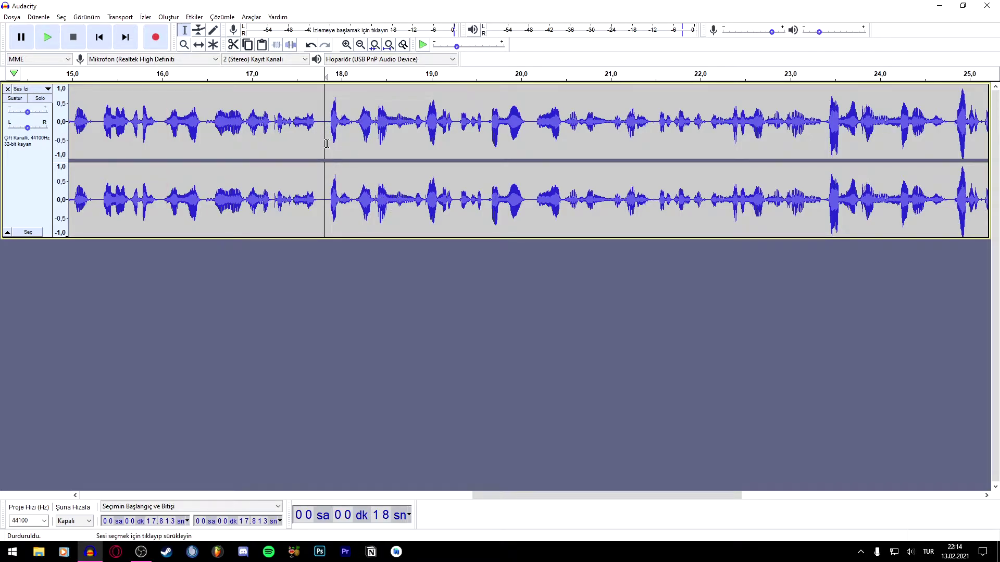
pyautogui.click(323, 126)
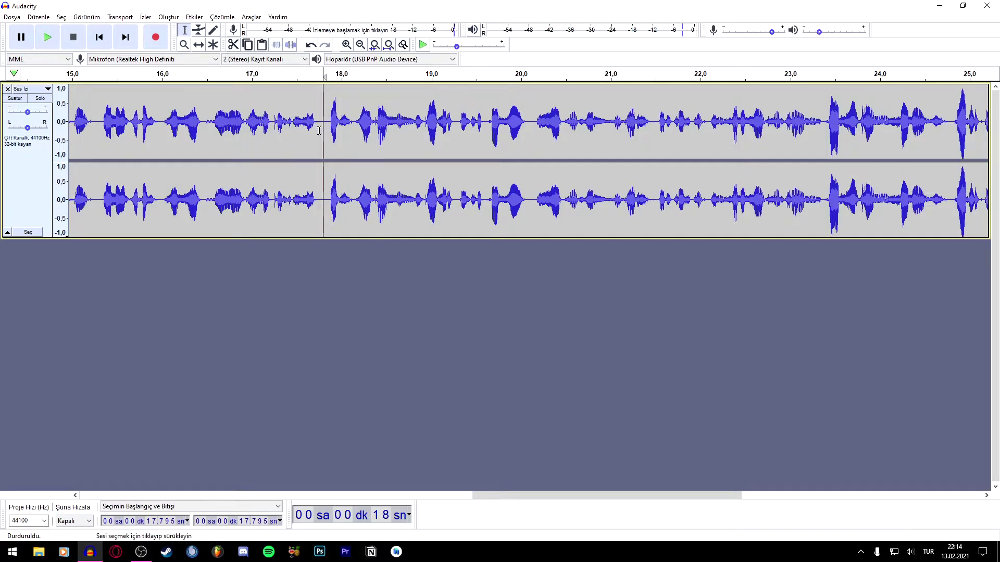
pyautogui.click(330, 129)
pyautogui.hotkey('ctrl', '1')
pyautogui.hotkey('ctrl', '1')
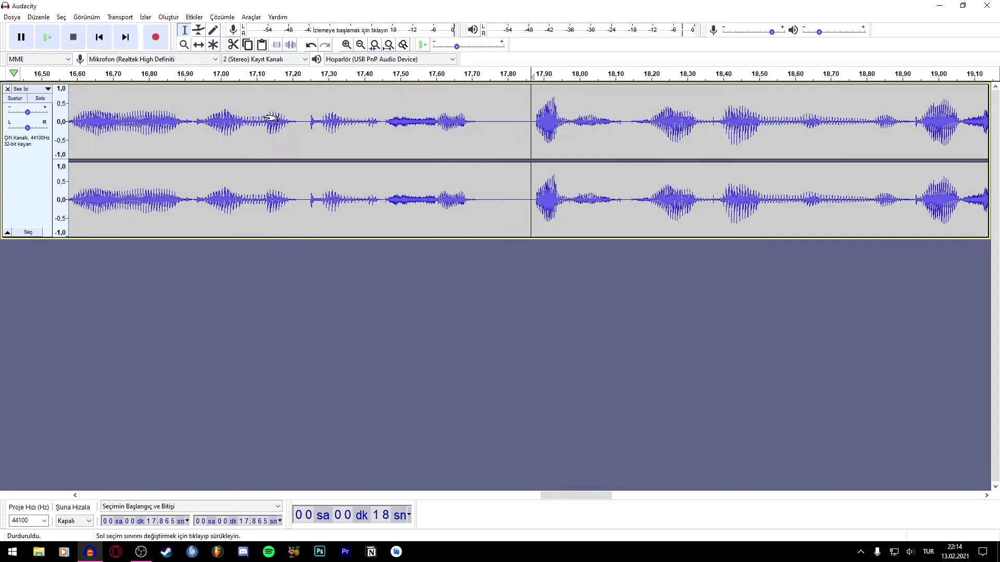
pyautogui.hotkey('ctrl', '3')
pyautogui.hotkey('ctrl', '3')
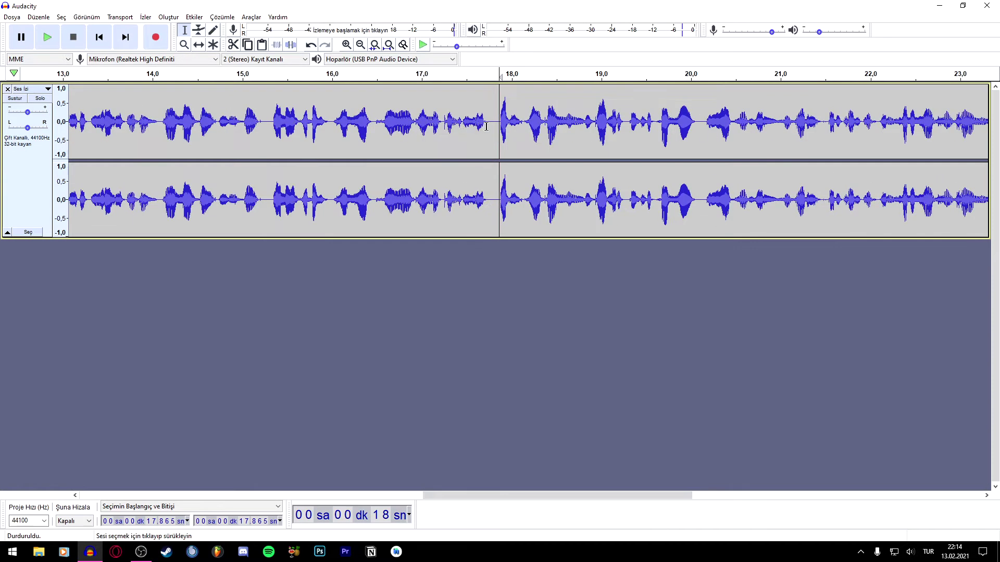
pyautogui.moveTo(499, 124); pyautogui.dragTo(478, 125)
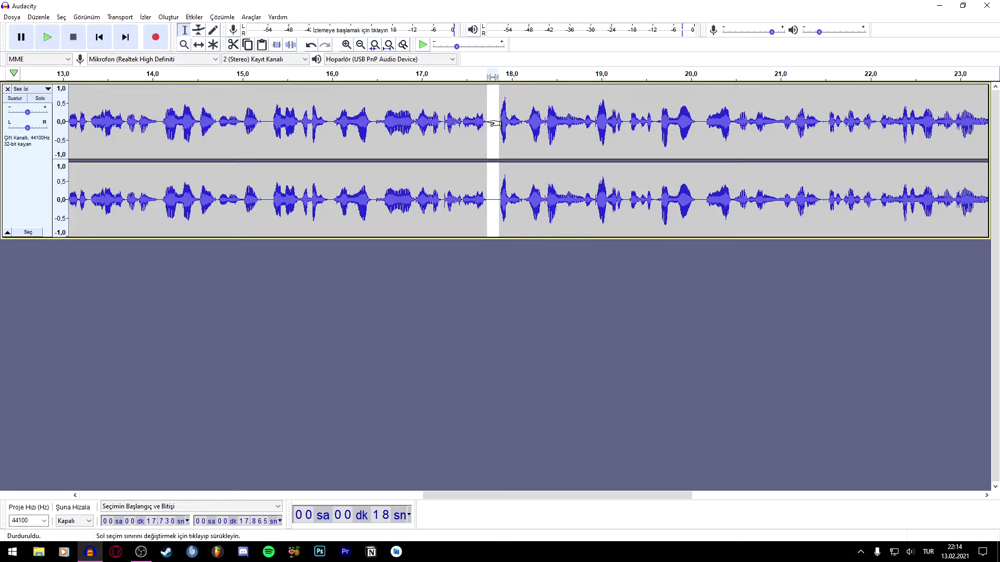
# Capture the noise profile from the selected silent gap with the Noise Reduction effect
pyautogui.click(196, 17)
pyautogui.click(287, 151)
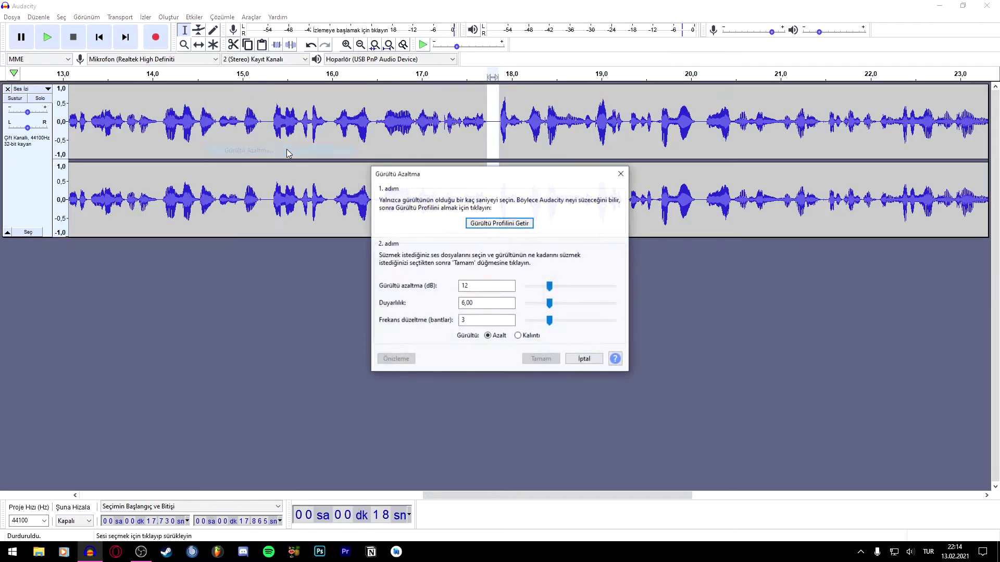
pyautogui.click(510, 223)
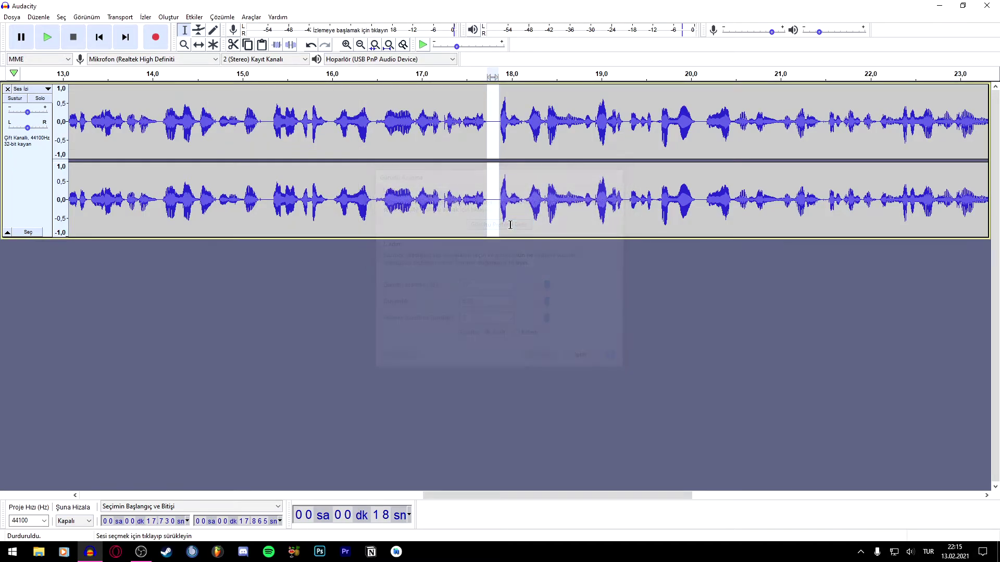
# Apply Noise Reduction to the whole recording with 12 dB reduction, sensitivity 6.00 and frequency smoothing of 3 bands
pyautogui.hotkey('ctrl', 'a')
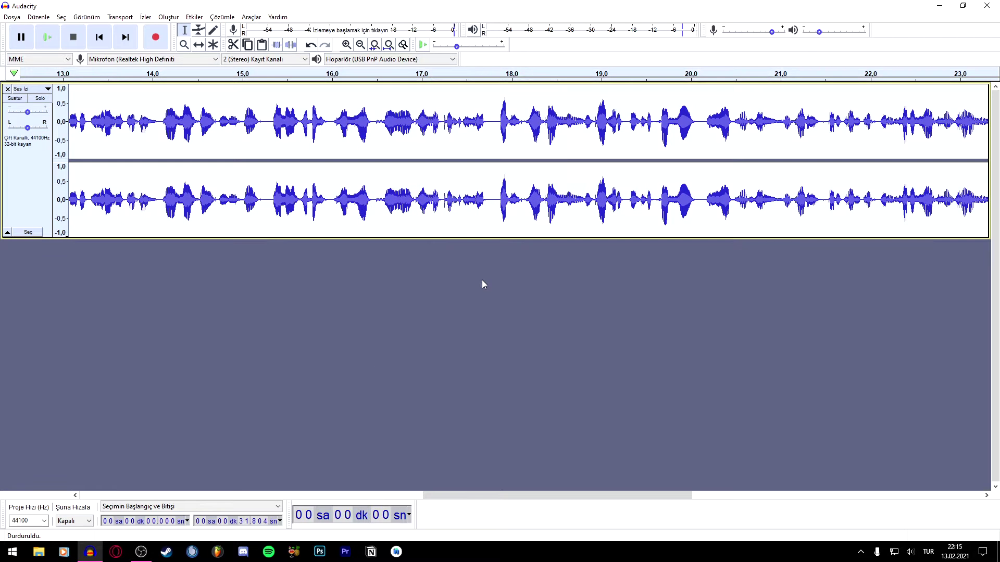
pyautogui.click(194, 17)
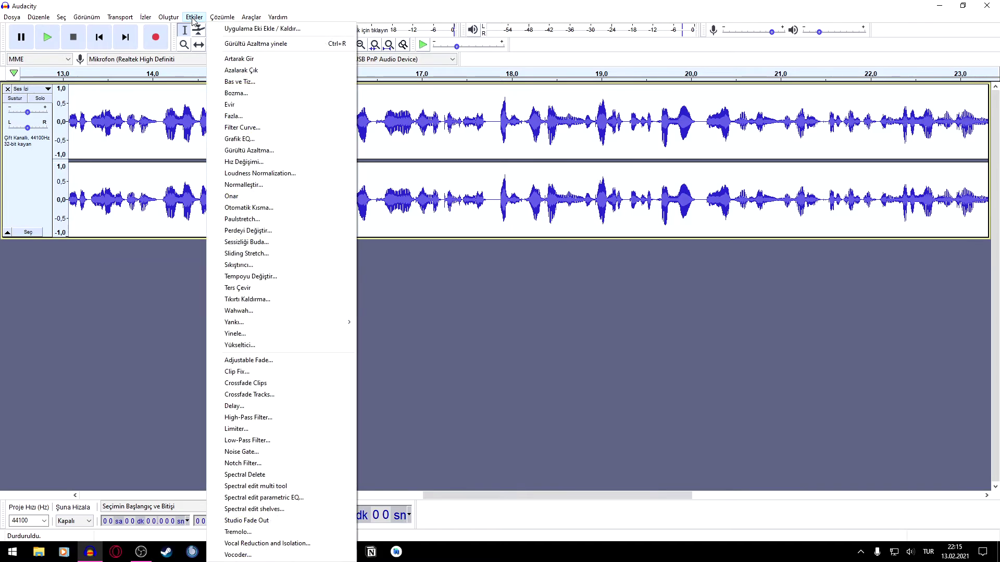
pyautogui.click(319, 152)
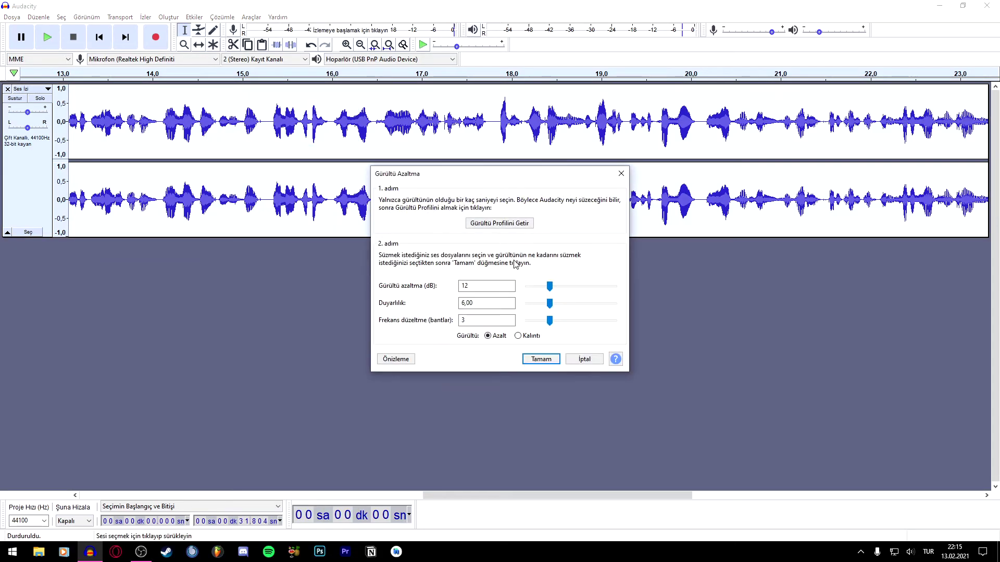
pyautogui.click(541, 358)
# Play the noise-reduced recording twice from the beginning to check the sound, and view the full length of the track
pyautogui.scroll(-3, 302, 279)
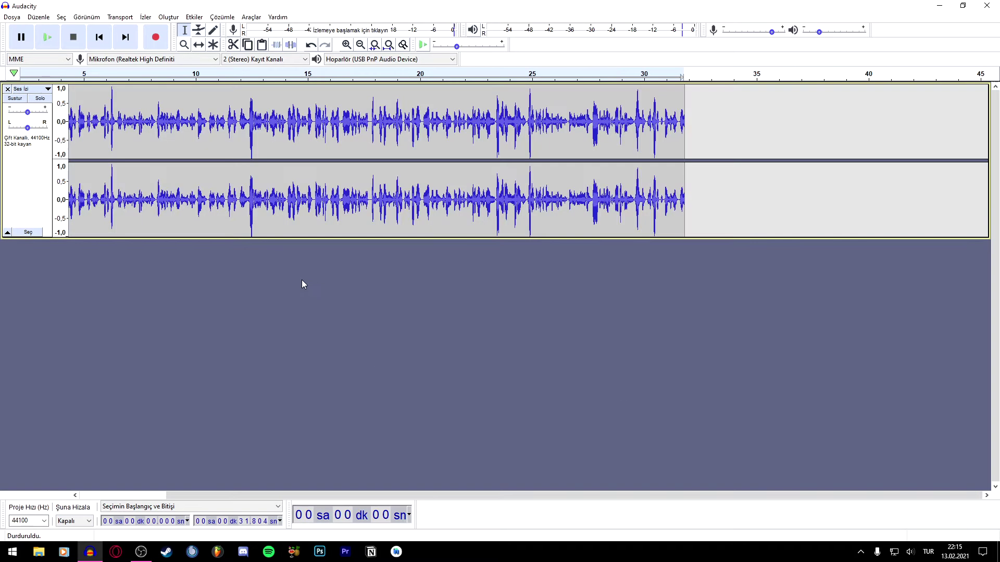
pyautogui.scroll(1, 260, 259)
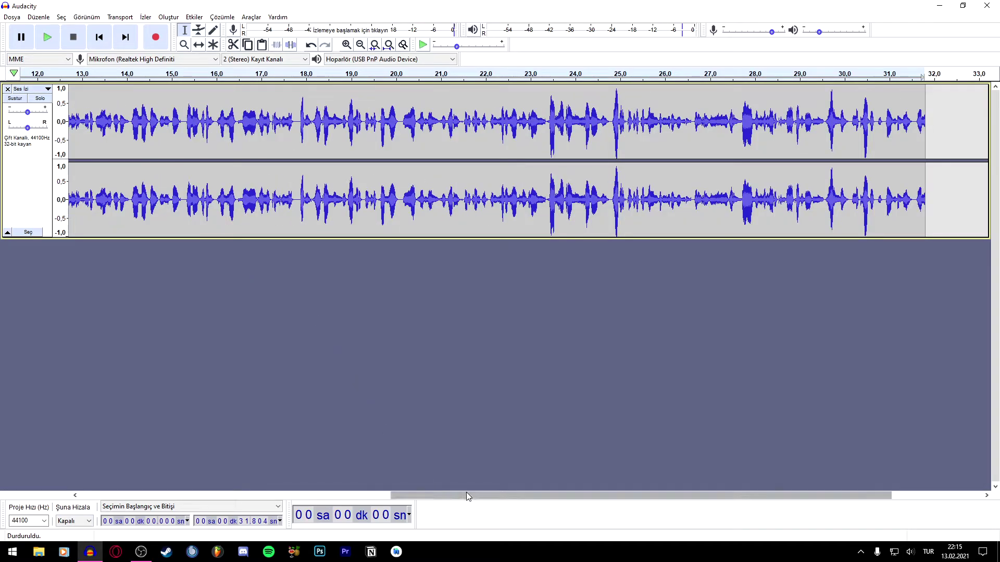
pyautogui.moveTo(451, 496); pyautogui.dragTo(142, 484)
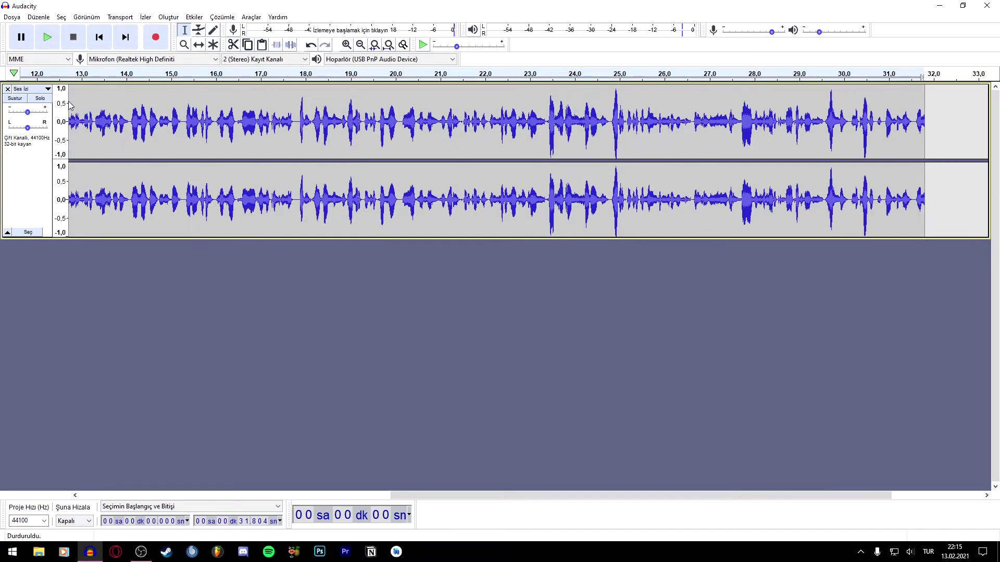
pyautogui.click(69, 140)
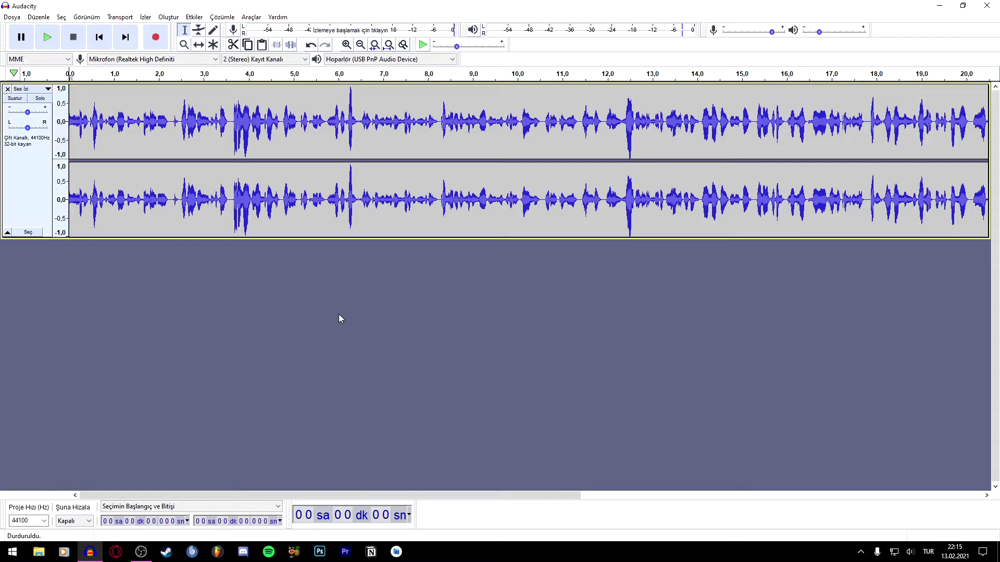
pyautogui.press('space')
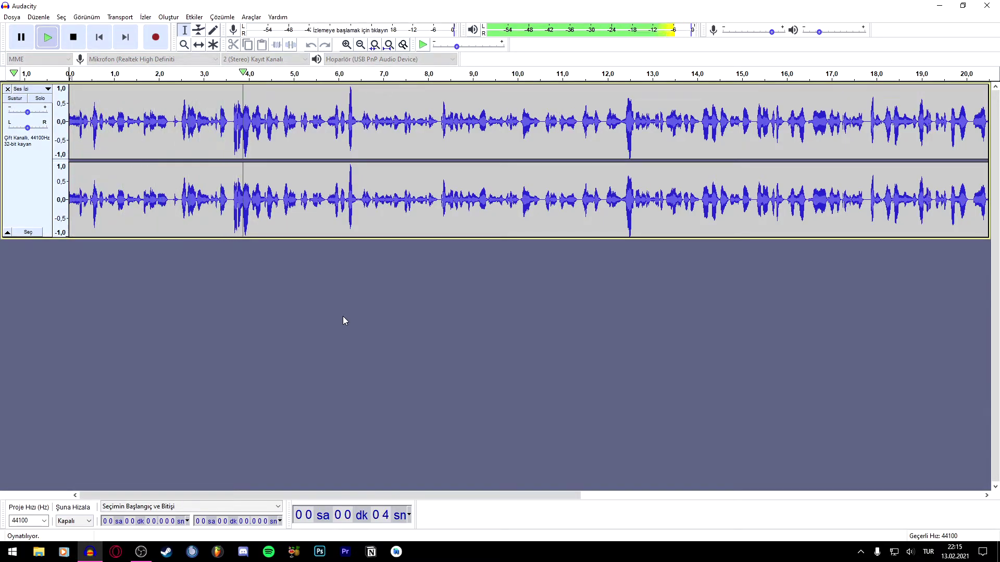
pyautogui.press('space')
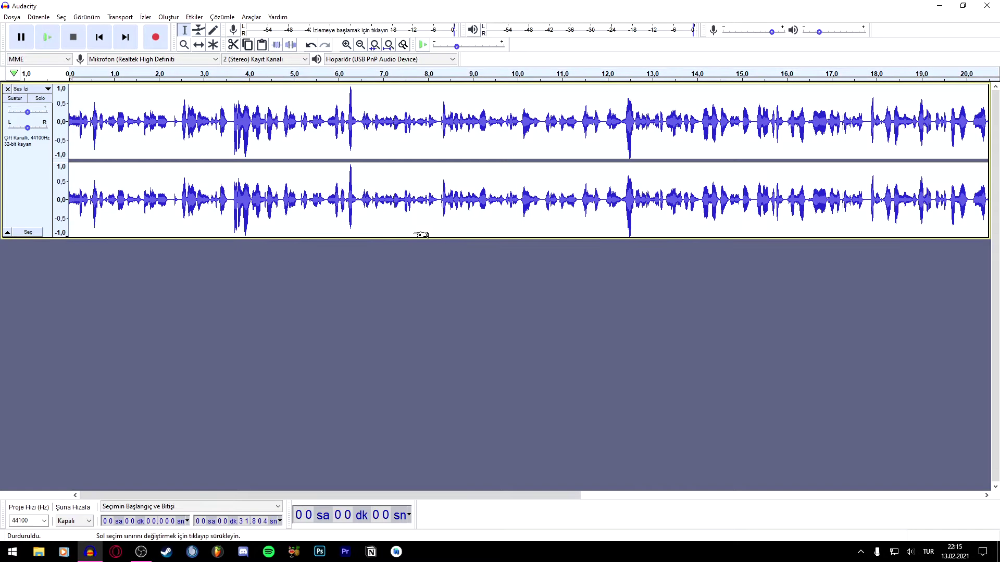
pyautogui.press('space')
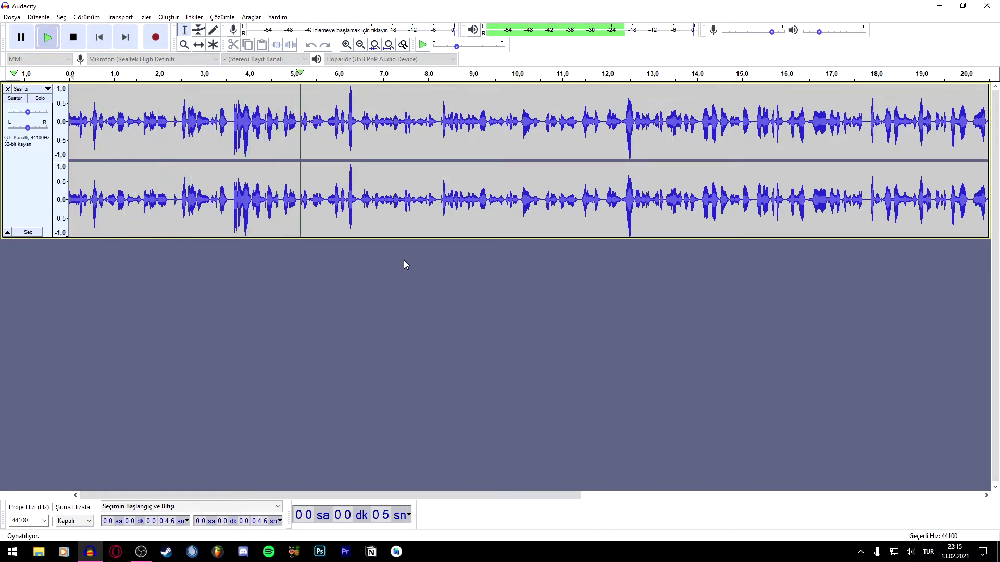
pyautogui.press('space')
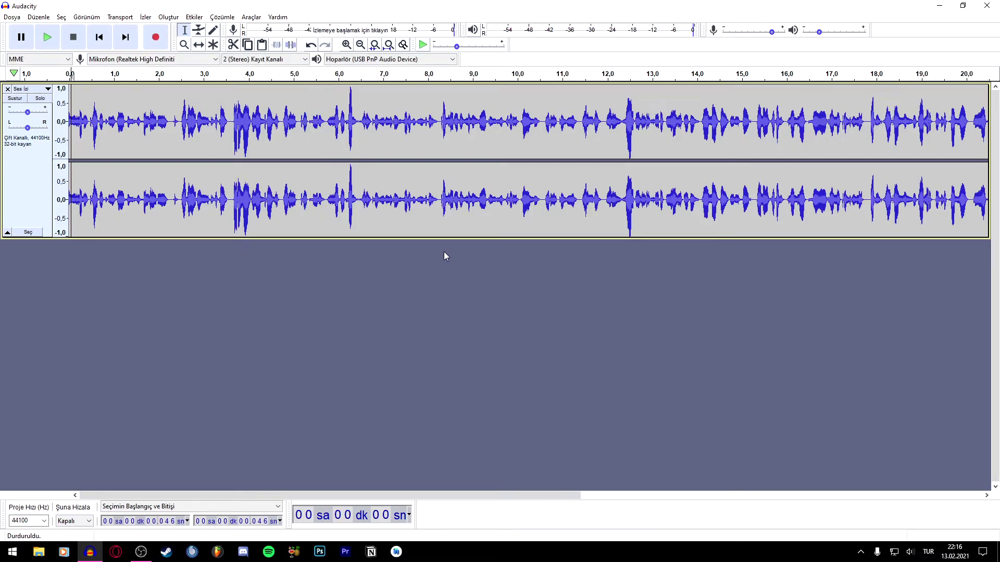
pyautogui.click(607, 198)
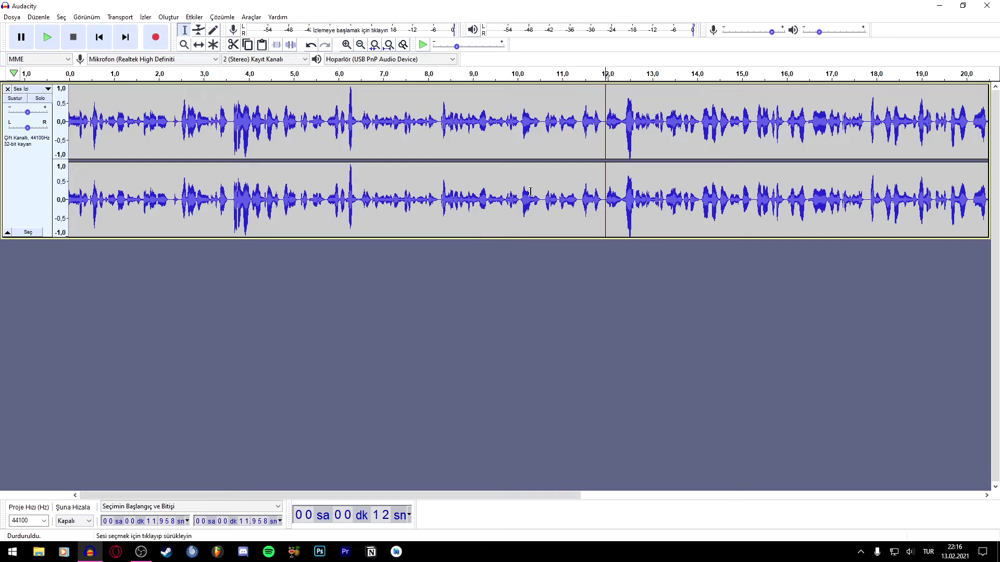
pyautogui.hotkey('ctrl', '3')
pyautogui.hotkey('ctrl', '3')
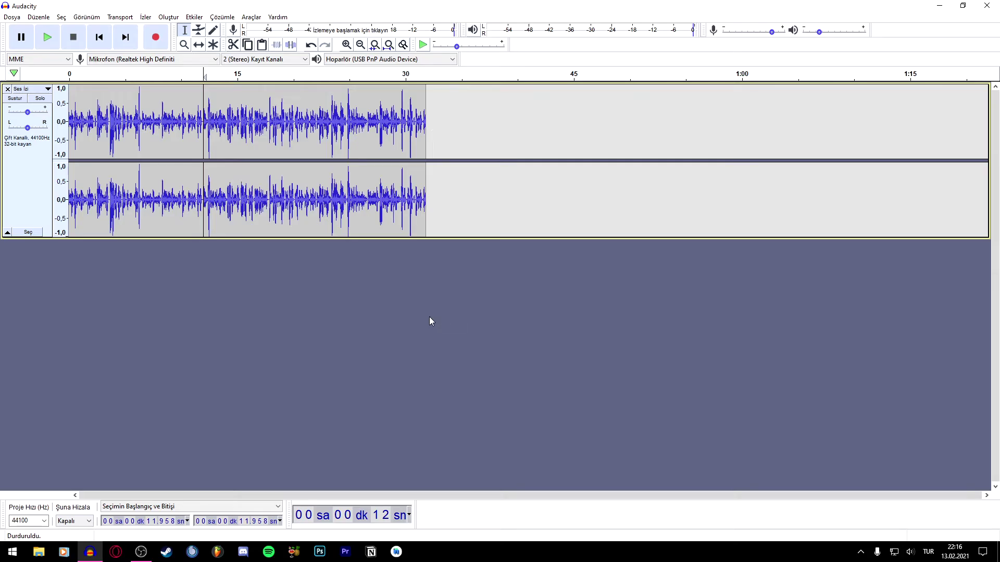
# Export the recording to the desktop as an MP3 named adsız at Insane, 320 kbps quality, leaving the metadata tags empty
pyautogui.click(13, 17)
pyautogui.moveTo(89, 94)
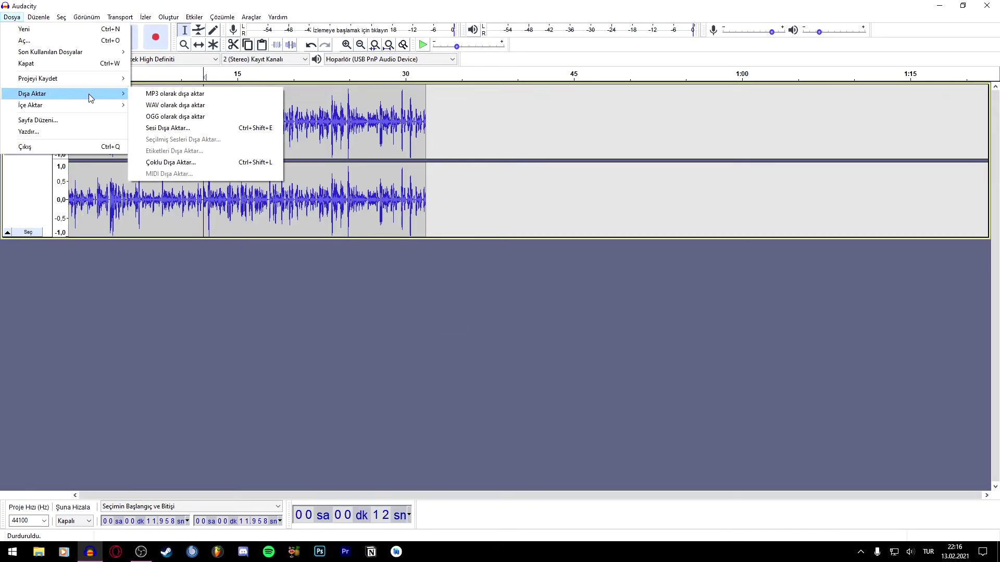
pyautogui.click(182, 95)
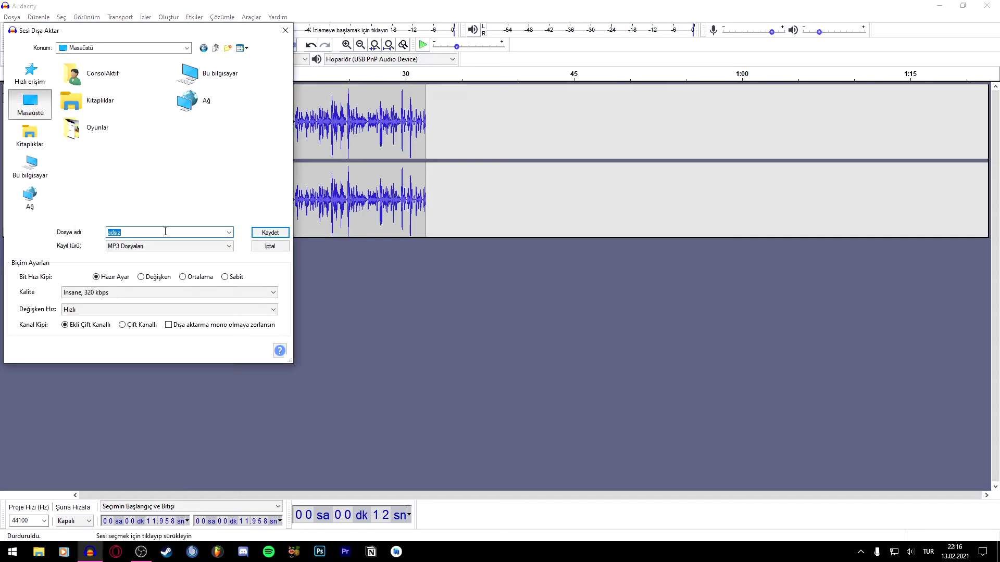
pyautogui.click(136, 232)
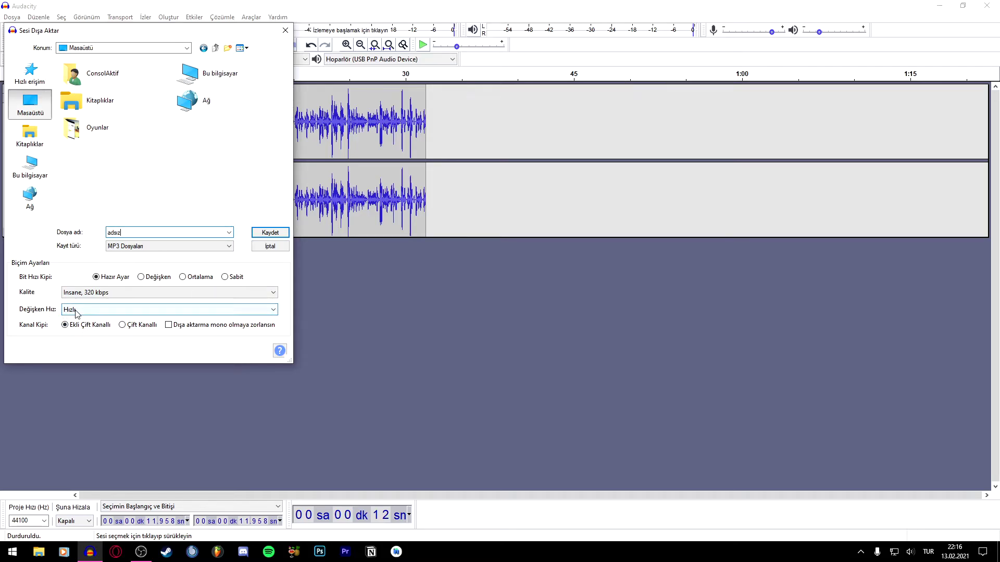
pyautogui.click(104, 292)
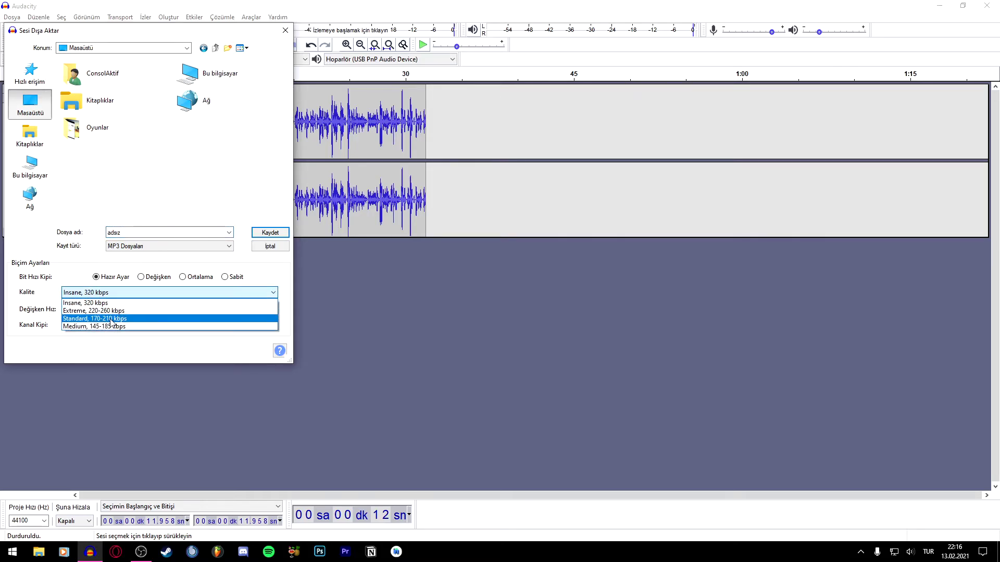
pyautogui.click(106, 304)
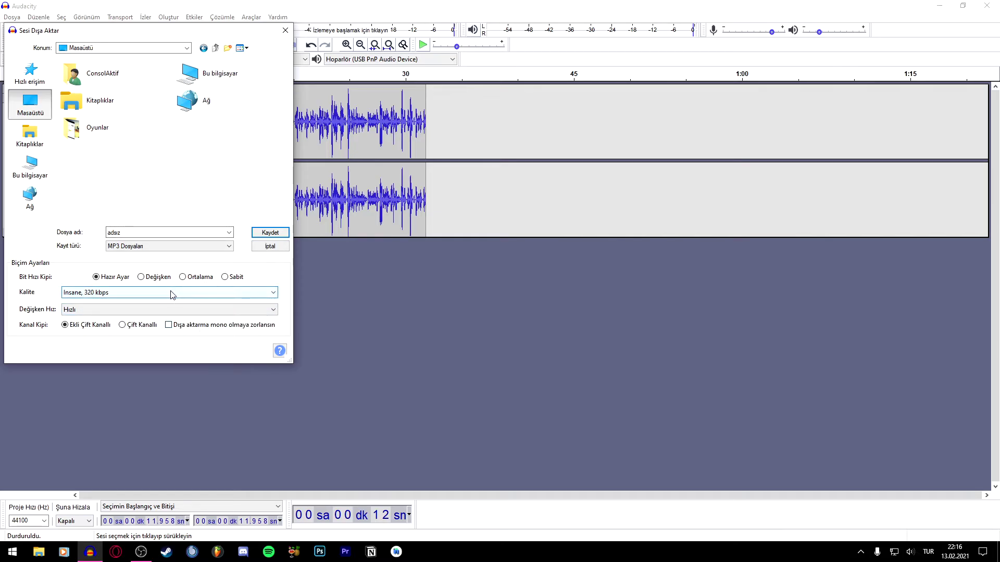
pyautogui.doubleClick(135, 232)
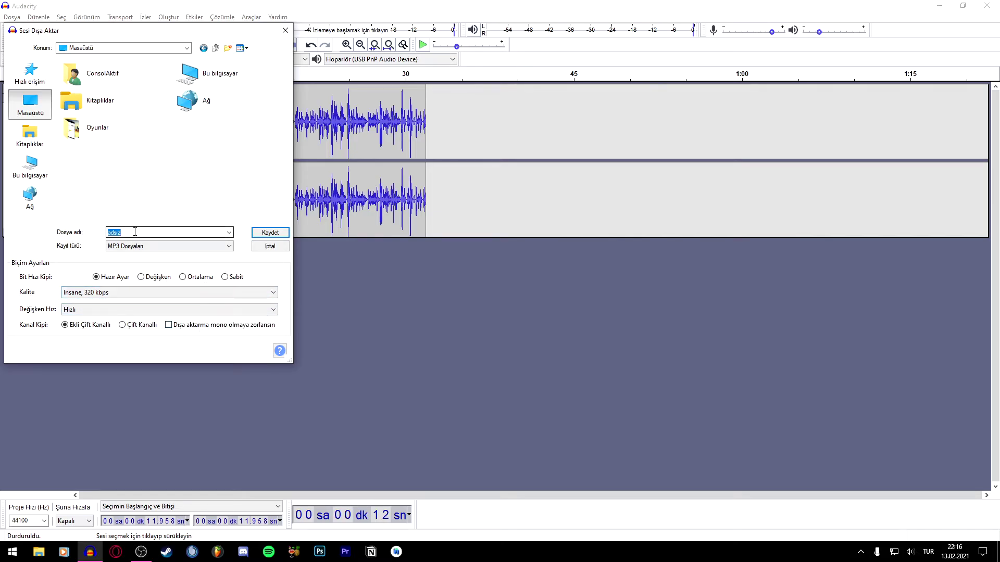
pyautogui.click(272, 235)
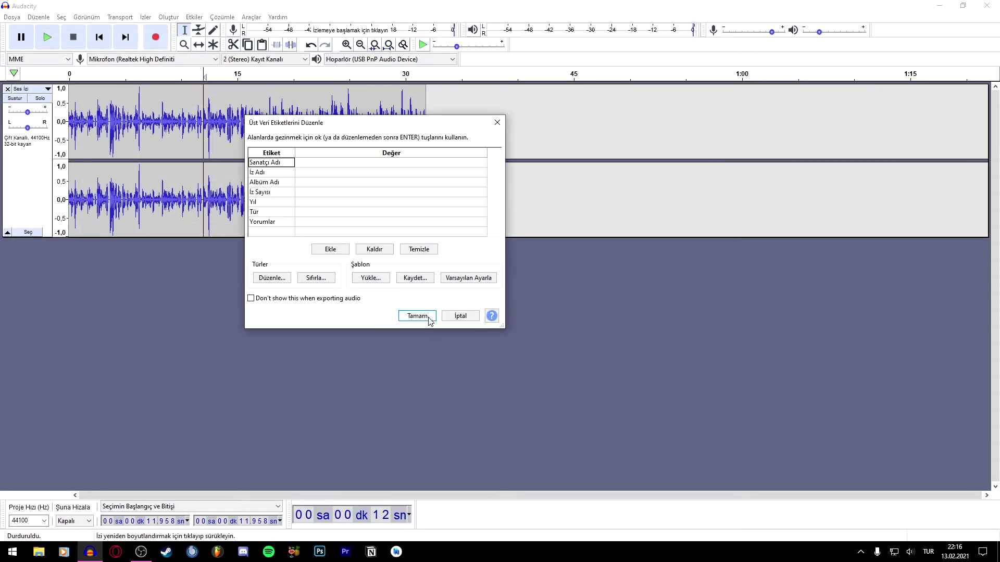
pyautogui.click(420, 315)
# Switch to the desktop and play the exported adsız MP3 in the media player, raising the playback volume slightly
pyautogui.click(939, 6)
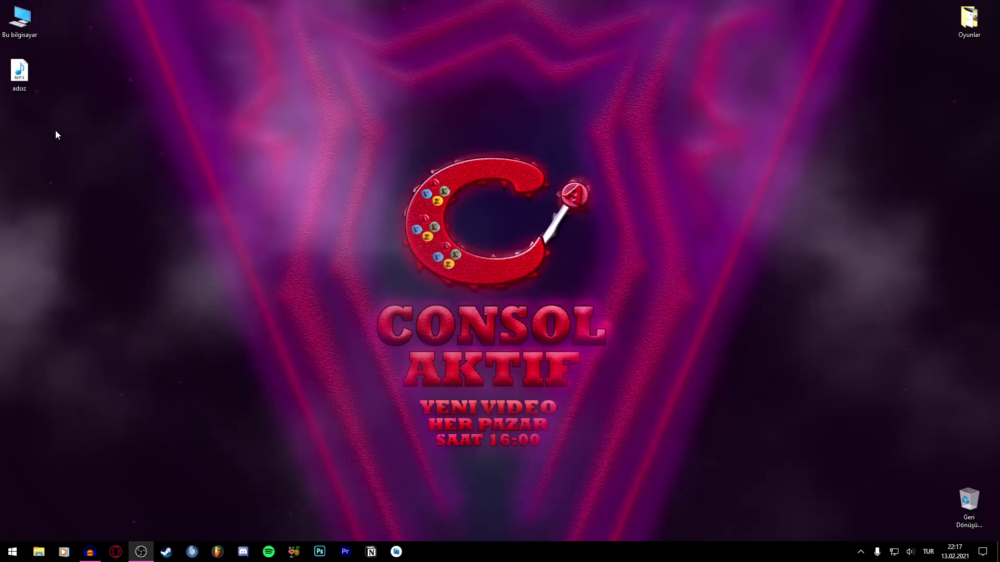
pyautogui.doubleClick(18, 73)
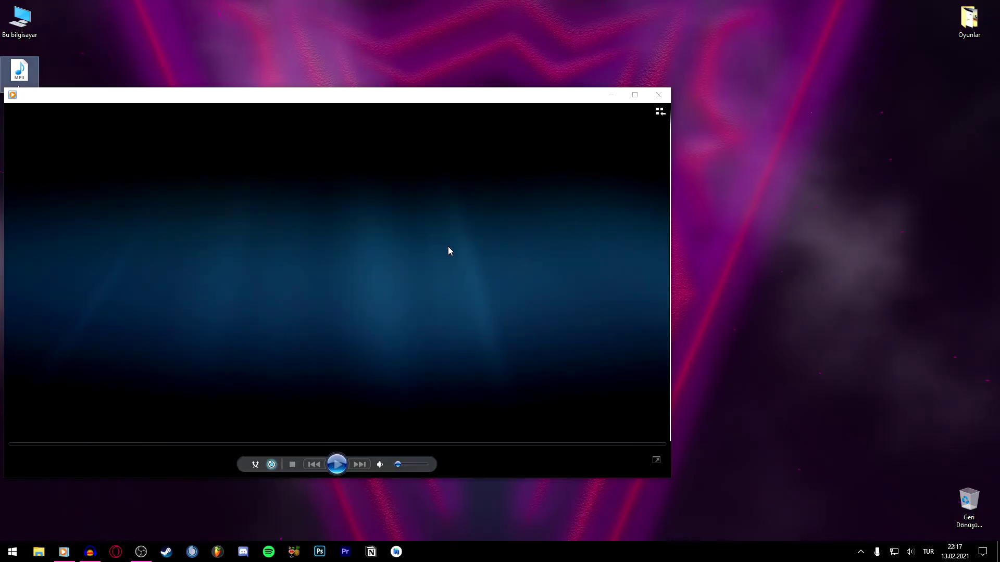
pyautogui.moveTo(400, 467); pyautogui.dragTo(405, 467)
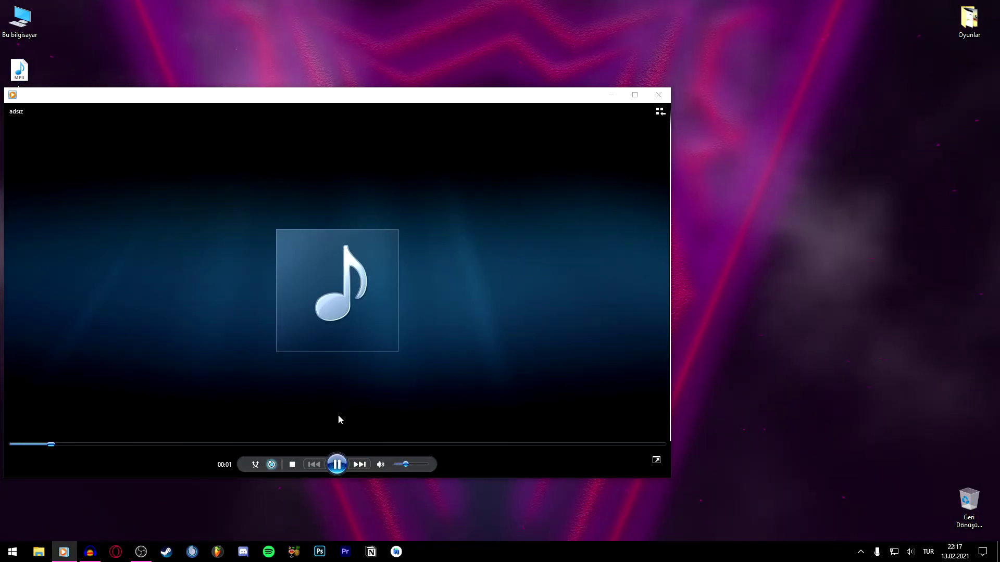
pyautogui.hotkey('alt', 'Tab')
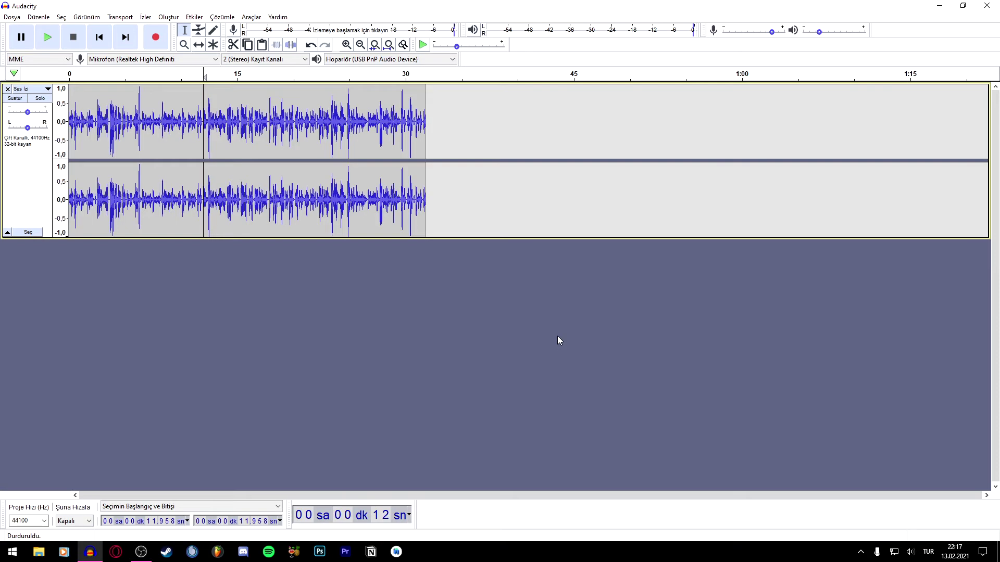
pyautogui.click(931, 5)
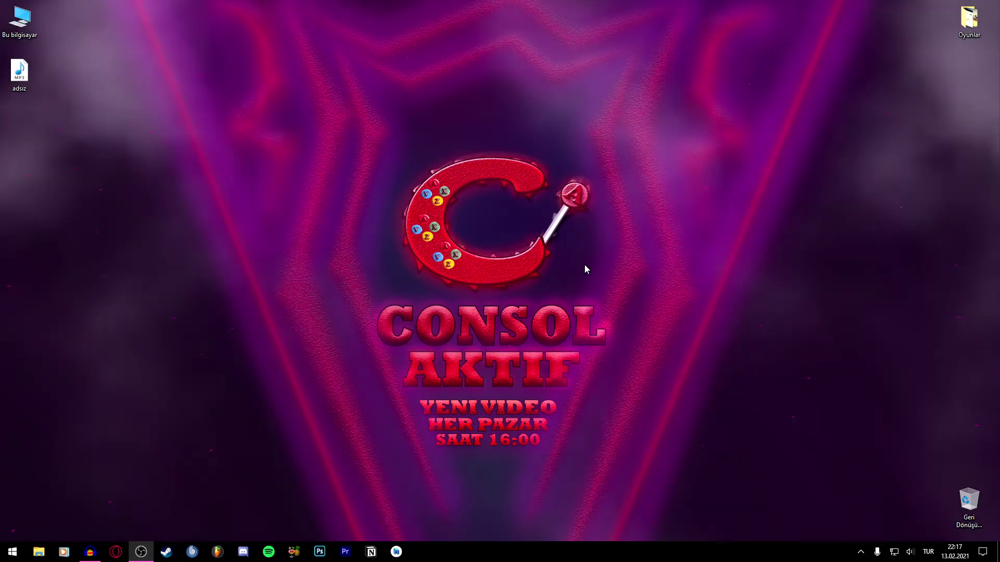
pyautogui.hotkey('alt', 'Tab')
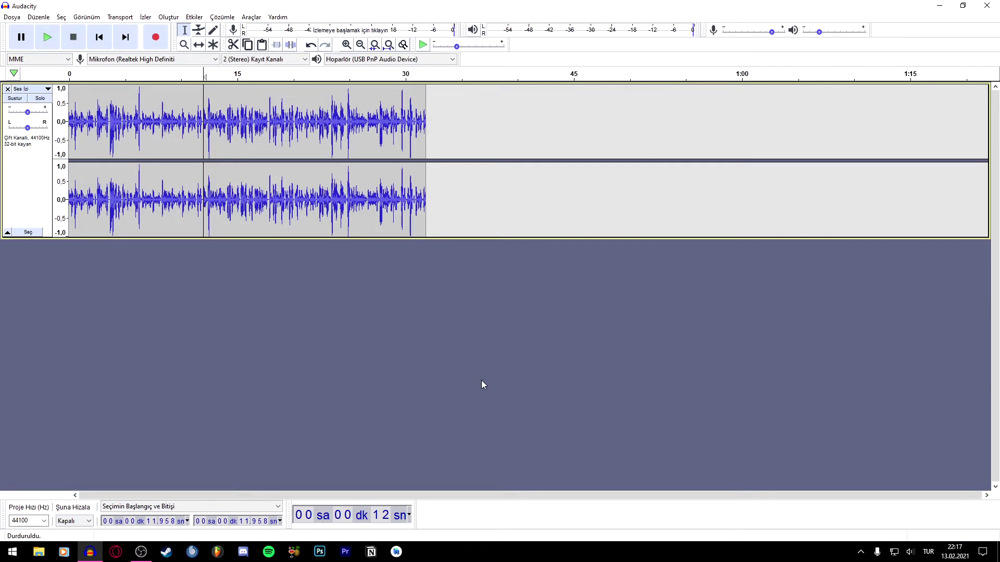
pyautogui.press('super+d')
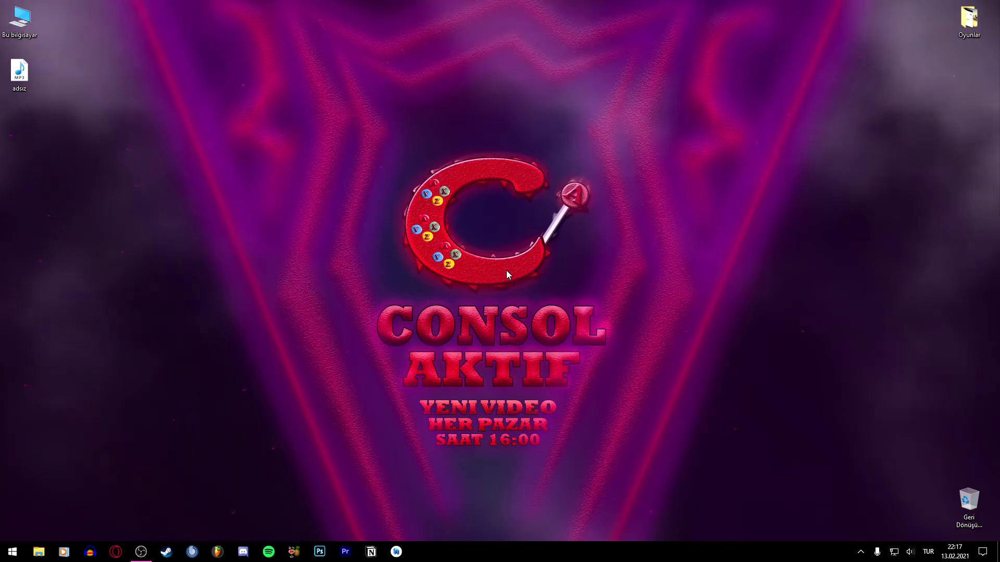